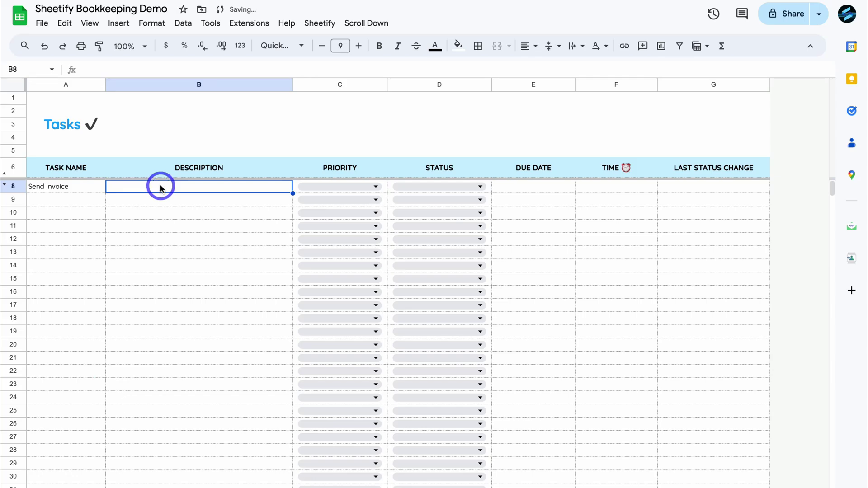
Paste the Send Invoice description into B8 and set it to Medium priority, In Progress.
{"action": "type", "text": "Send an invoice to Sam at Sam's Furniture."}
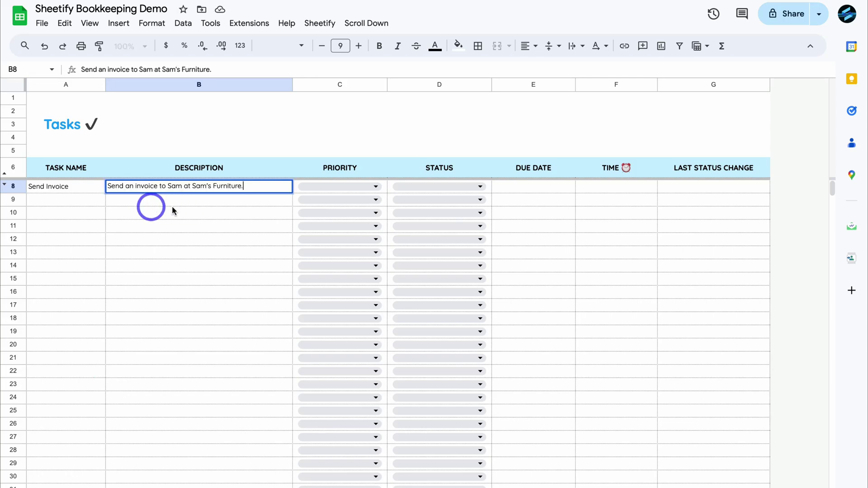
{"action": "left_click", "coordinate": [371, 188]}
{"action": "left_click", "coordinate": [353, 224]}
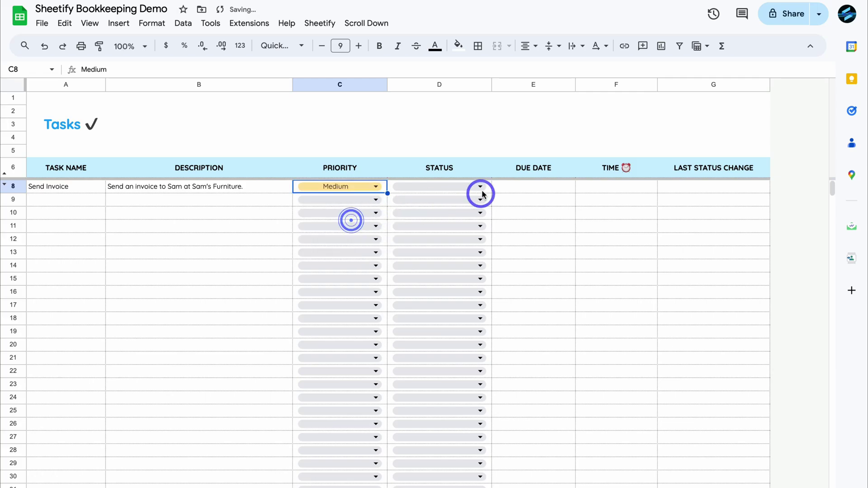
{"action": "left_click", "coordinate": [480, 186]}
{"action": "left_click", "coordinate": [456, 223]}
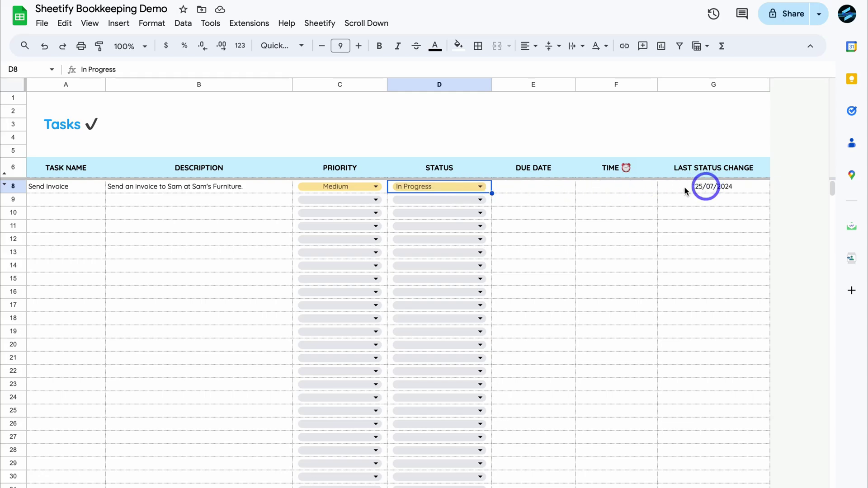
Set the due date to 29/07/2024 and the due time to 12:30pm.
{"action": "double_click", "coordinate": [536, 186]}
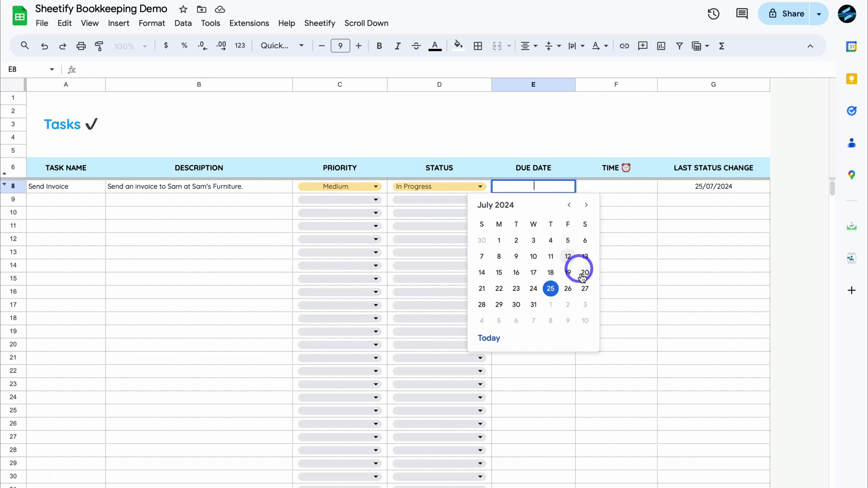
{"action": "left_click", "coordinate": [500, 305]}
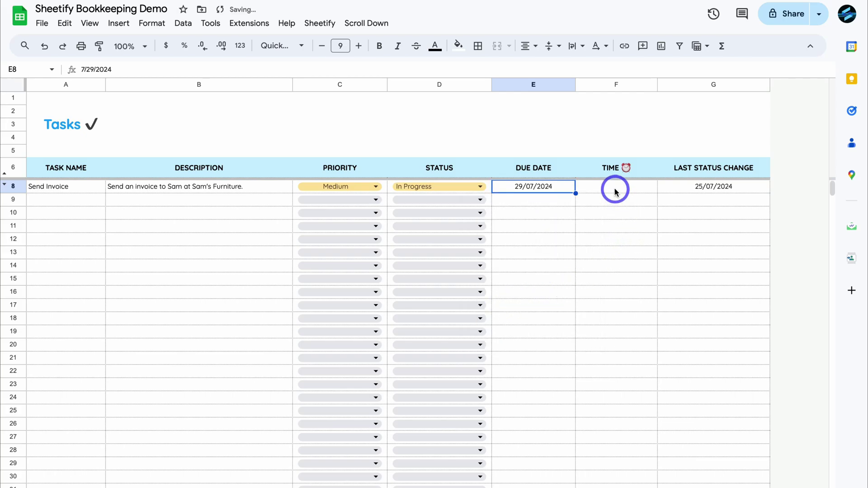
{"action": "left_click", "coordinate": [614, 190]}
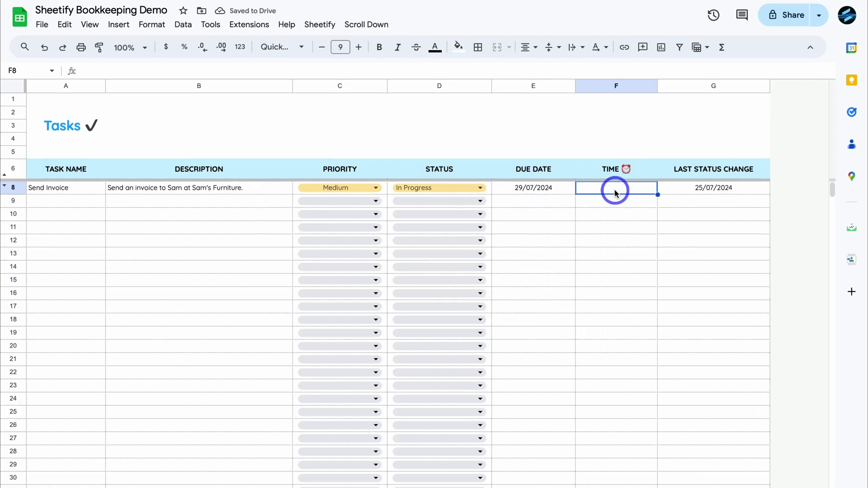
{"action": "type", "text": "12"}
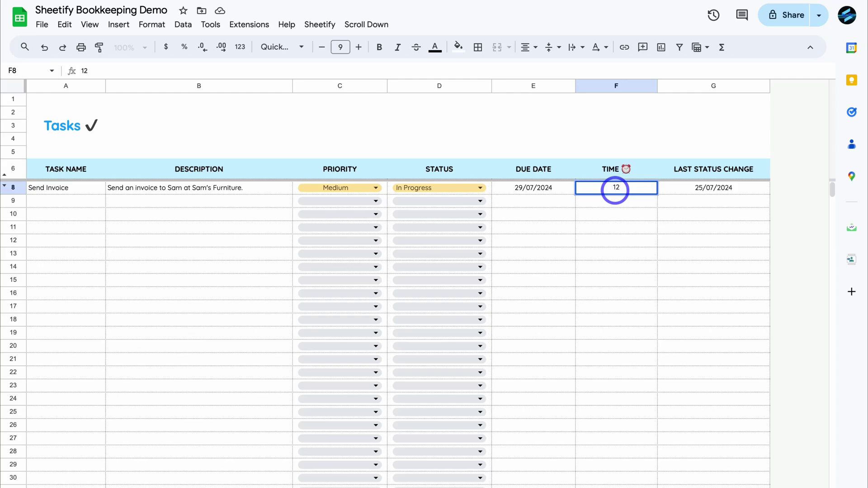
{"action": "type", "text": ":30pm"}
{"action": "key", "text": "Return"}
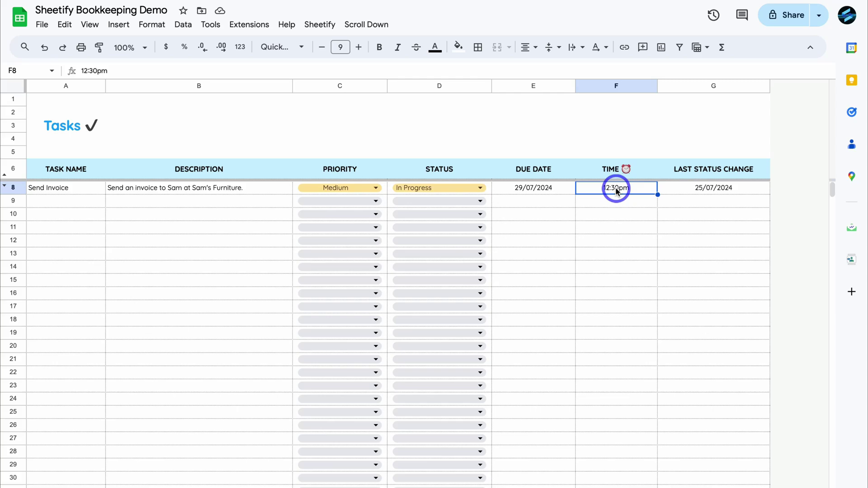
Sync the Send Invoice task with Sheetify Taskify and show it in the Bookkeeping Tasks list.
{"action": "left_click", "coordinate": [851, 112]}
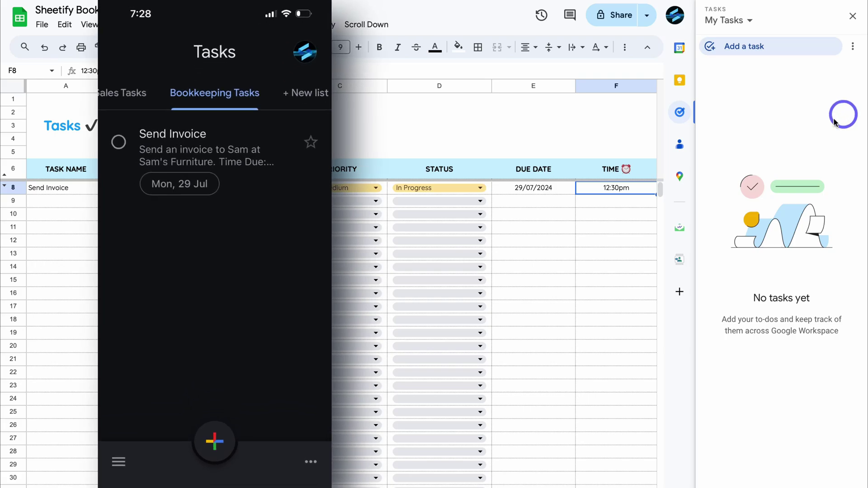
{"action": "left_click", "coordinate": [216, 192]}
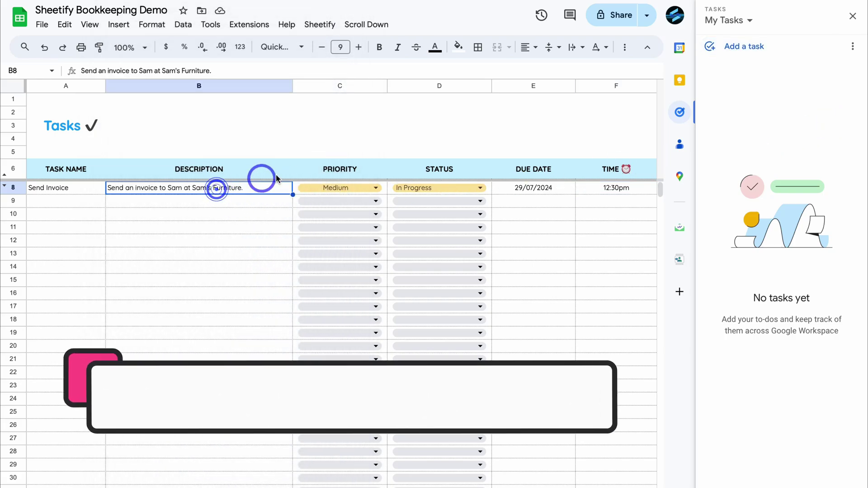
{"action": "left_click", "coordinate": [322, 25]}
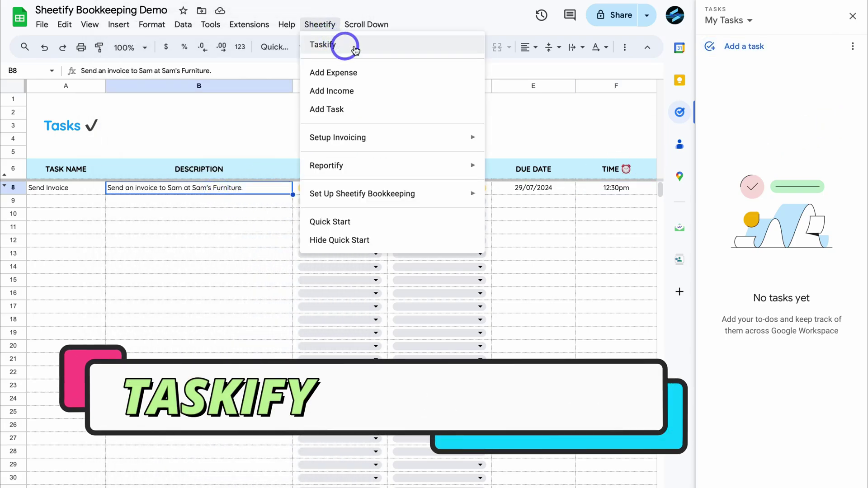
{"action": "left_click", "coordinate": [368, 47]}
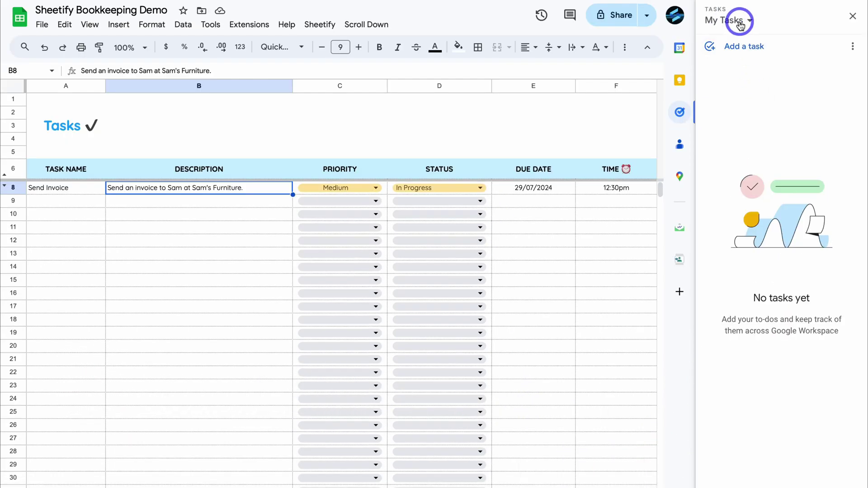
{"action": "left_click", "coordinate": [738, 21]}
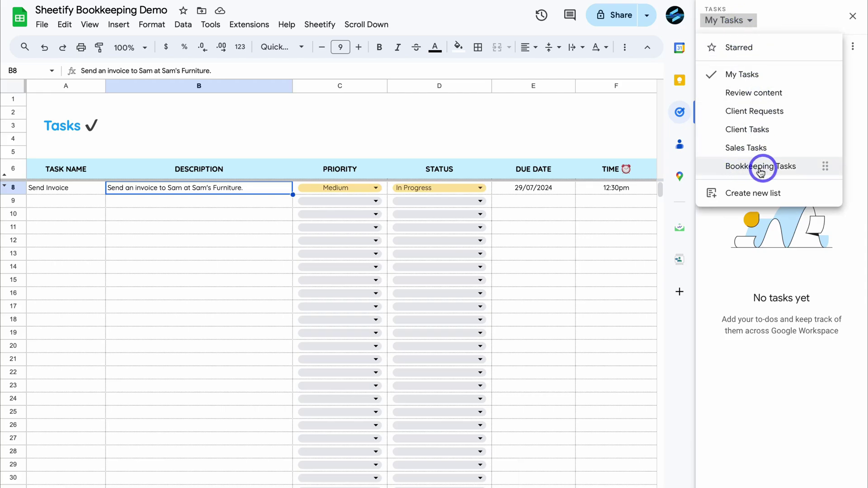
{"action": "left_click", "coordinate": [784, 172]}
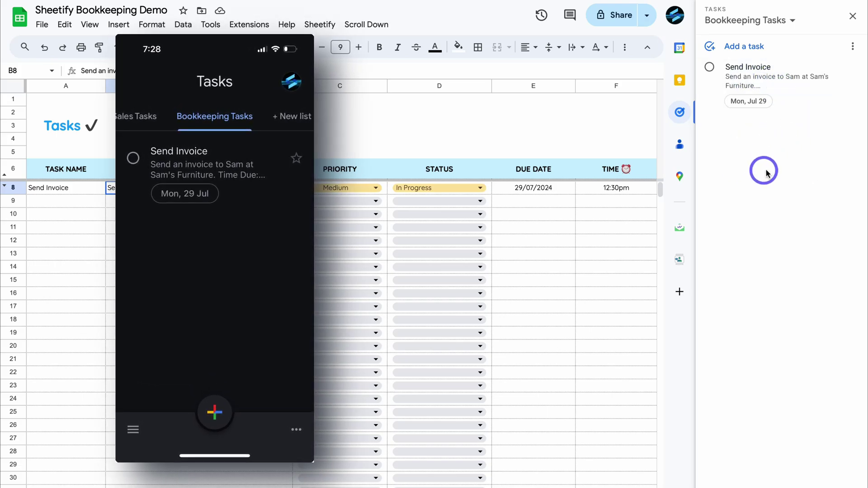
Check the synced Send Invoice task shows Time Due 12:30pm, then close the Tasks panel.
{"action": "triple_click", "coordinate": [776, 79]}
{"action": "left_click", "coordinate": [804, 100]}
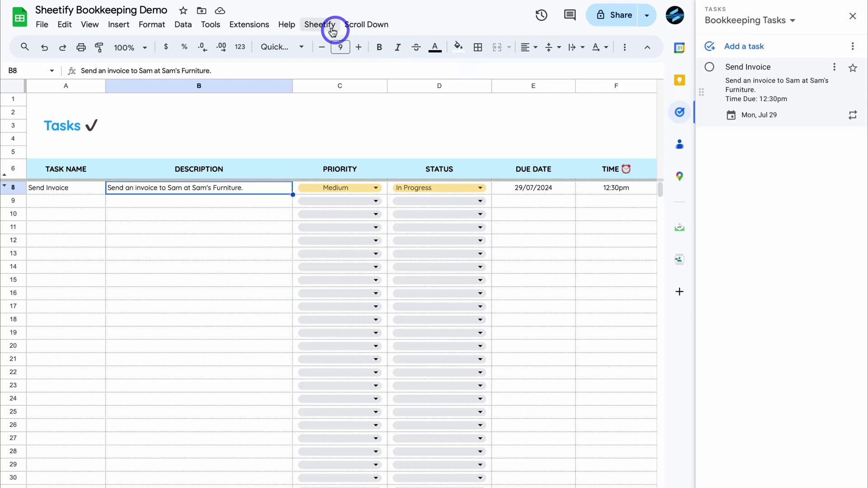
{"action": "left_click", "coordinate": [320, 25]}
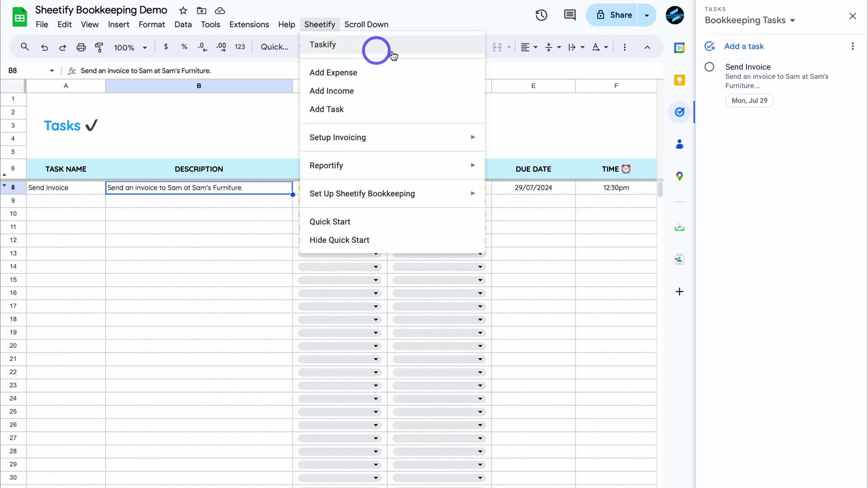
{"action": "left_click", "coordinate": [559, 211]}
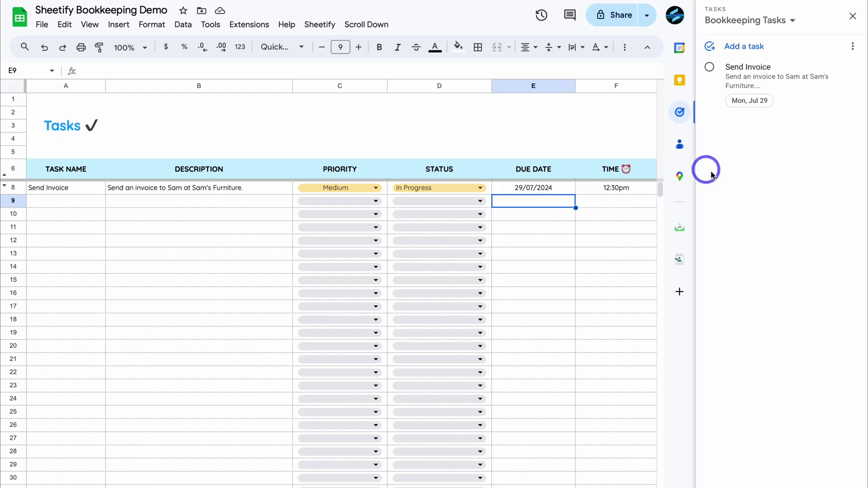
{"action": "left_click", "coordinate": [787, 74]}
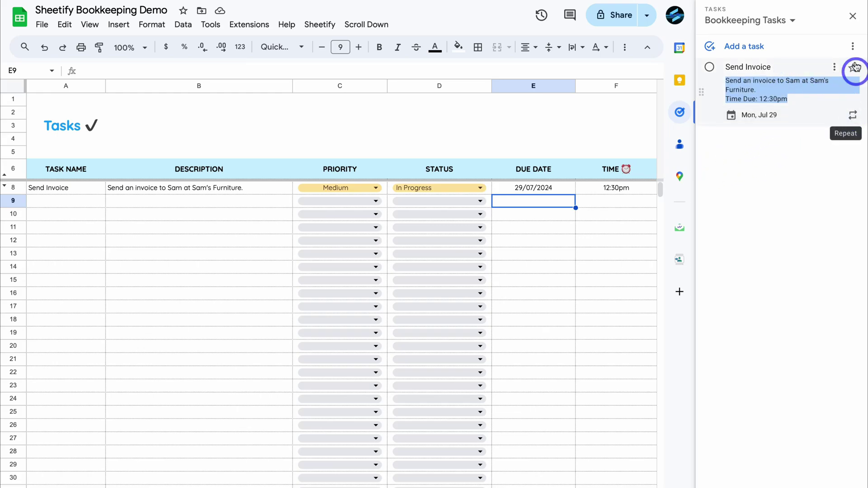
{"action": "left_click", "coordinate": [852, 16]}
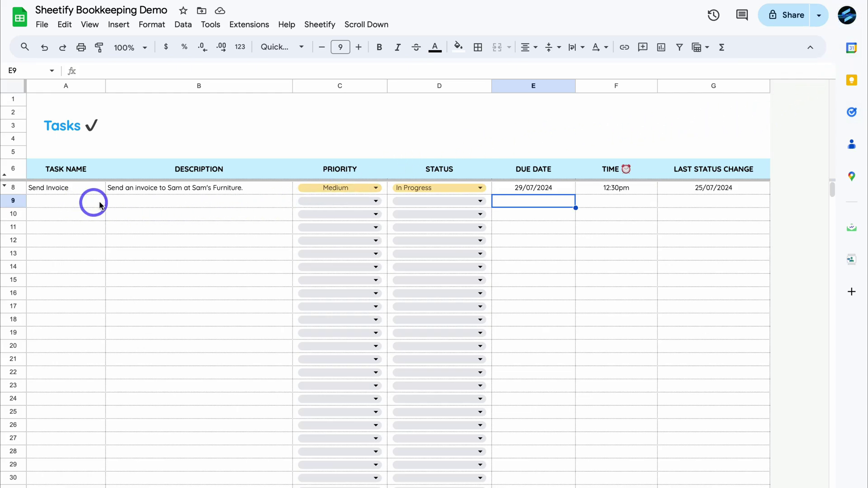
Insert a new blank task row in row 8 with Sheetify Add Task.
{"action": "left_click", "coordinate": [316, 25]}
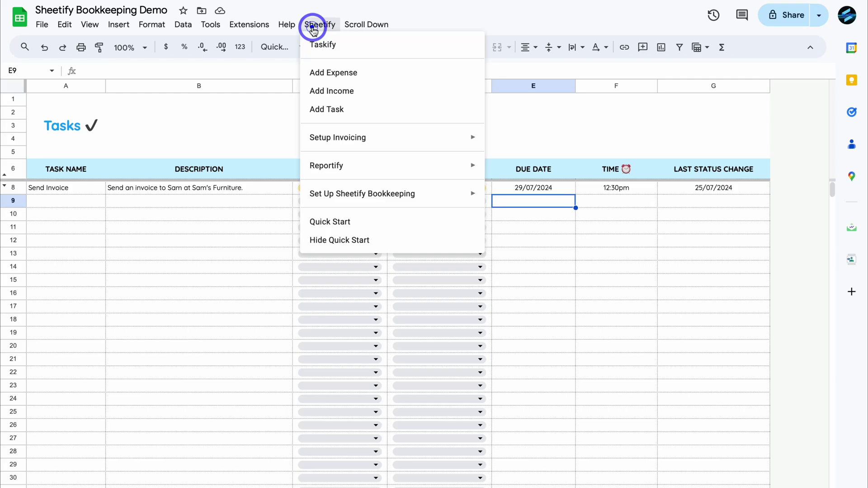
{"action": "left_click", "coordinate": [351, 114]}
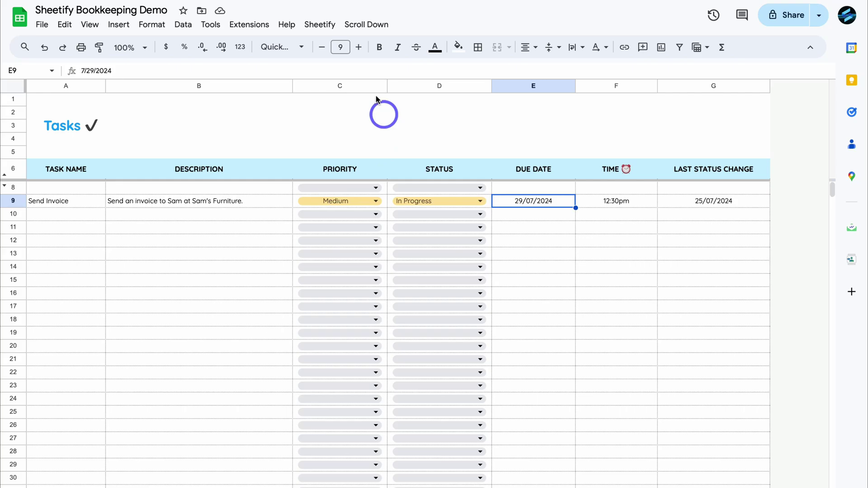
{"action": "left_click", "coordinate": [320, 27]}
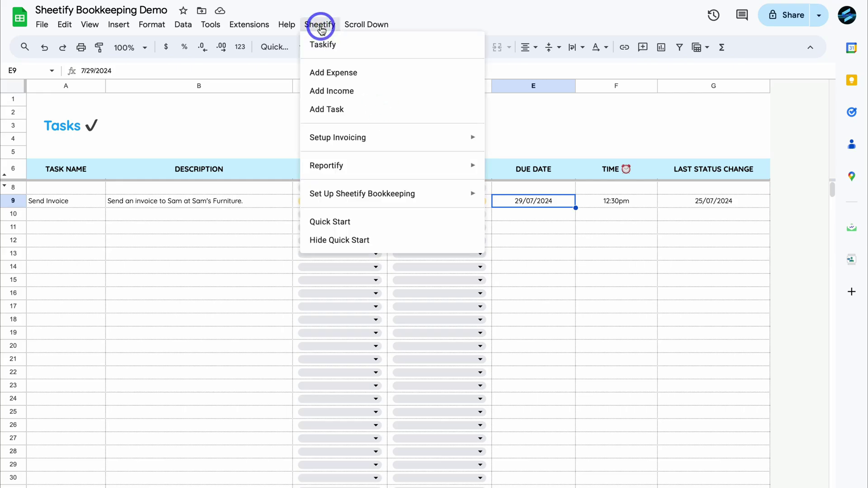
{"action": "mouse_move", "coordinate": [325, 139]}
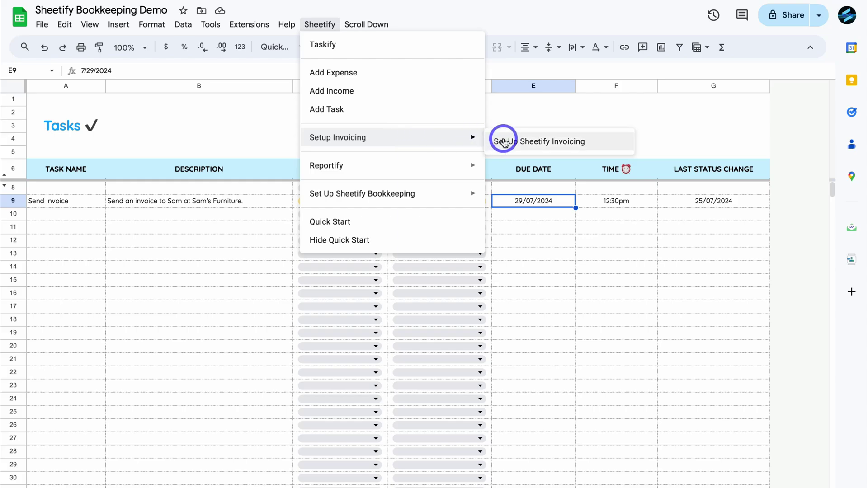
Run Set Up Sheetify Invoicing to create the invoices folder.
{"action": "left_click", "coordinate": [541, 143]}
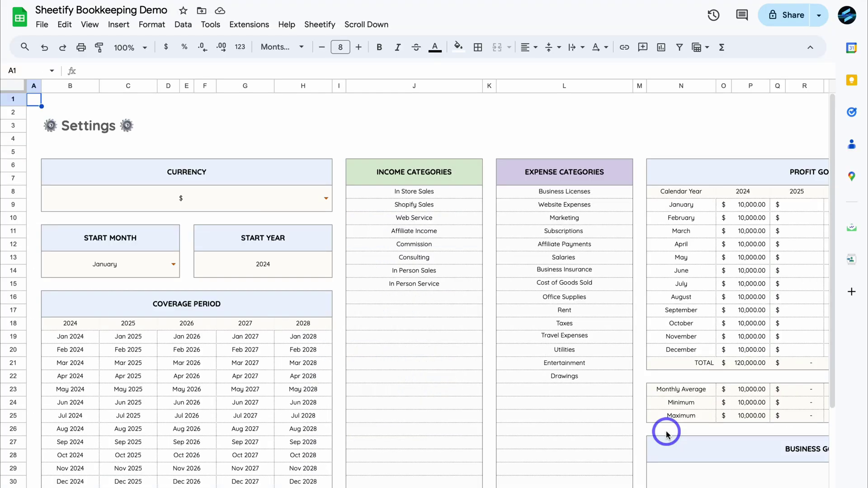
{"action": "scroll", "coordinate": [529, 243], "scroll_direction": "right", "scroll_amount": 10}
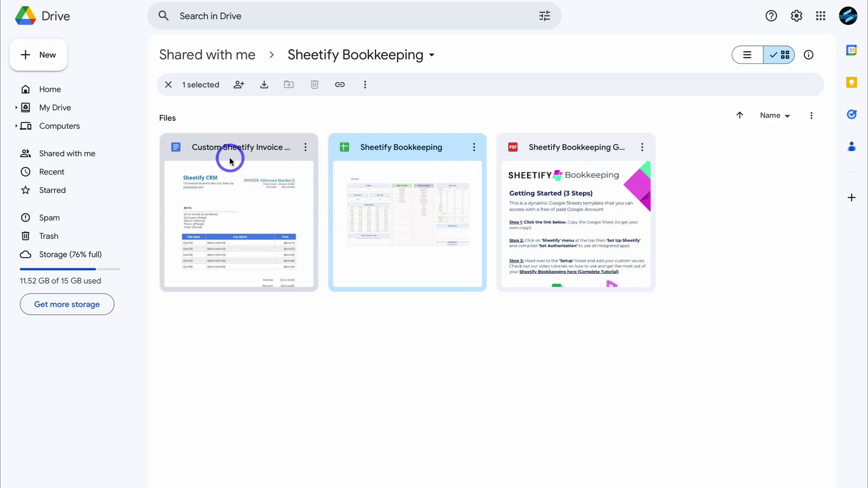
Make a copy of the Custom Sheetify Invoice Template and open the copy in Google Docs.
{"action": "left_click", "coordinate": [306, 148]}
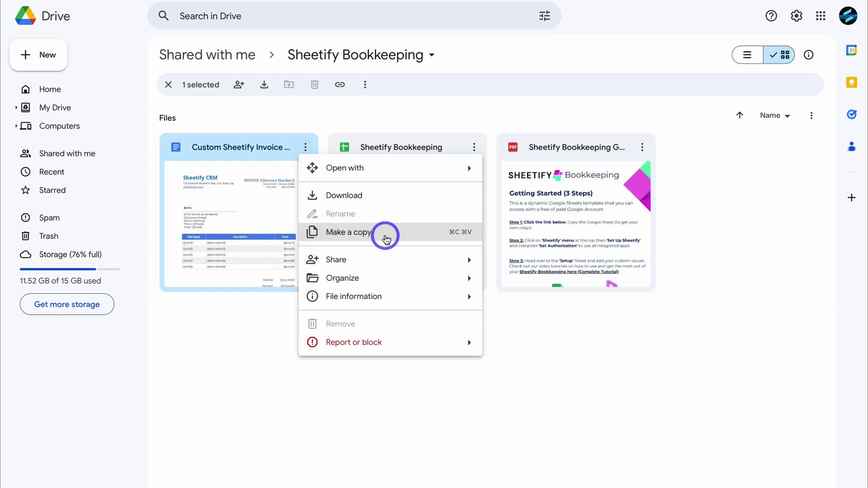
{"action": "left_click", "coordinate": [386, 236]}
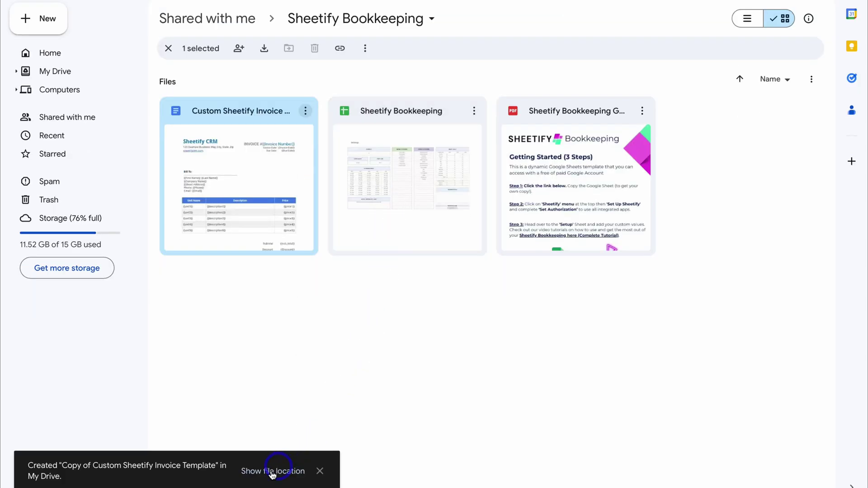
{"action": "left_click", "coordinate": [270, 474]}
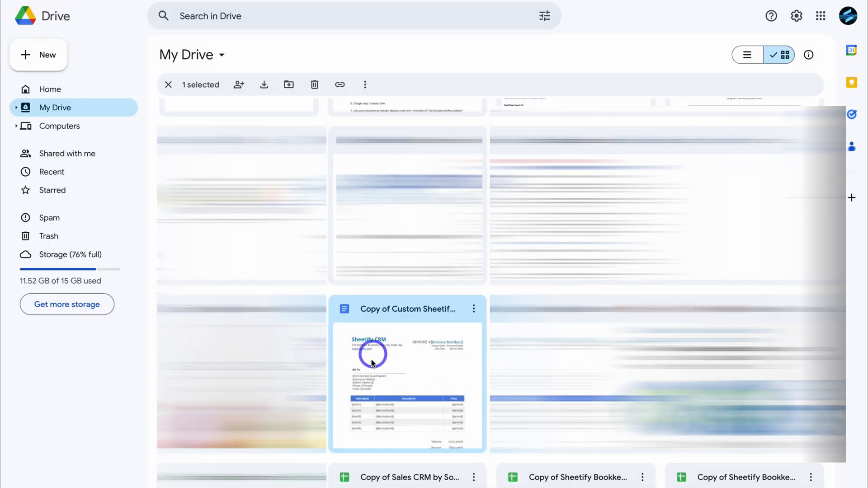
{"action": "double_click", "coordinate": [411, 369]}
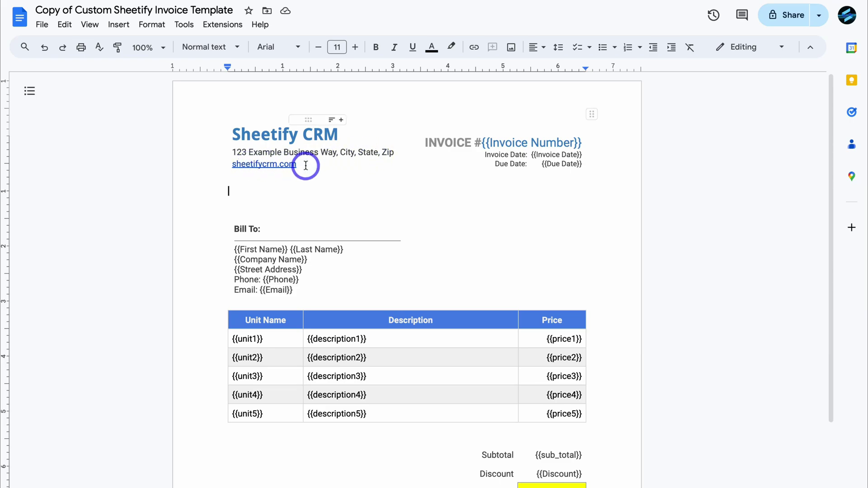
{"action": "scroll", "coordinate": [315, 226], "scroll_direction": "down", "scroll_amount": 3}
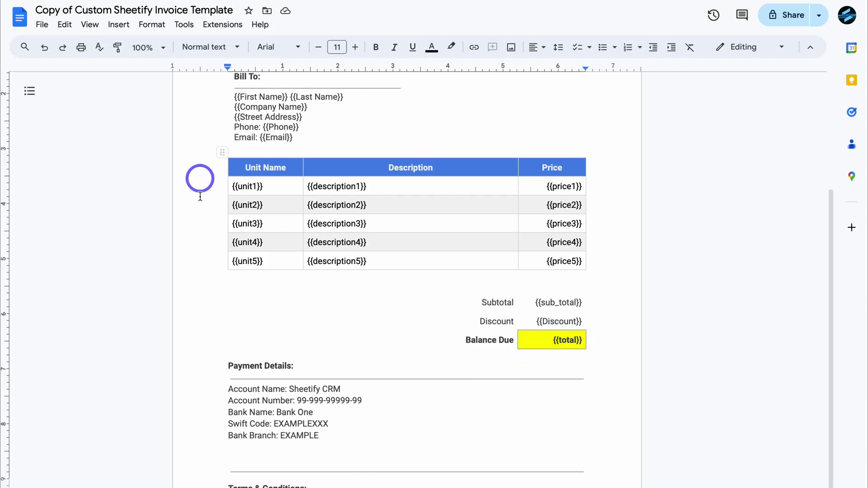
{"action": "scroll", "coordinate": [502, 249], "scroll_direction": "up", "scroll_amount": 1}
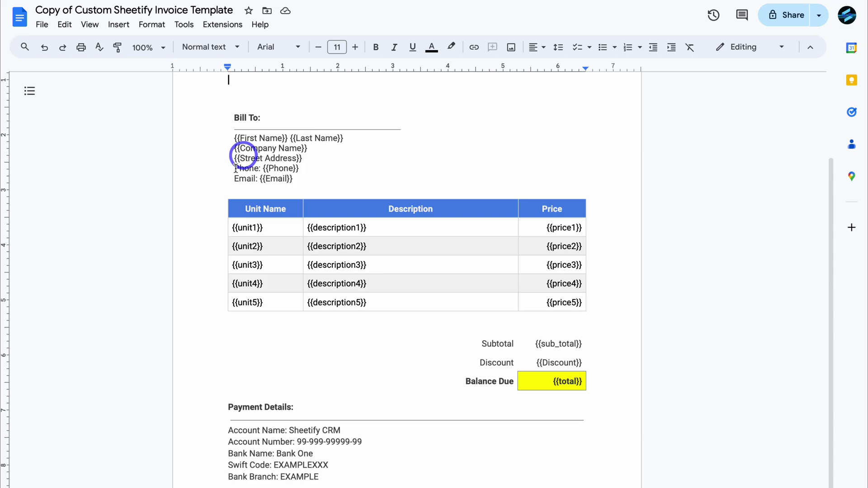
{"action": "scroll", "coordinate": [479, 325], "scroll_direction": "up", "scroll_amount": 3}
{"action": "scroll", "coordinate": [440, 259], "scroll_direction": "down", "scroll_amount": 1}
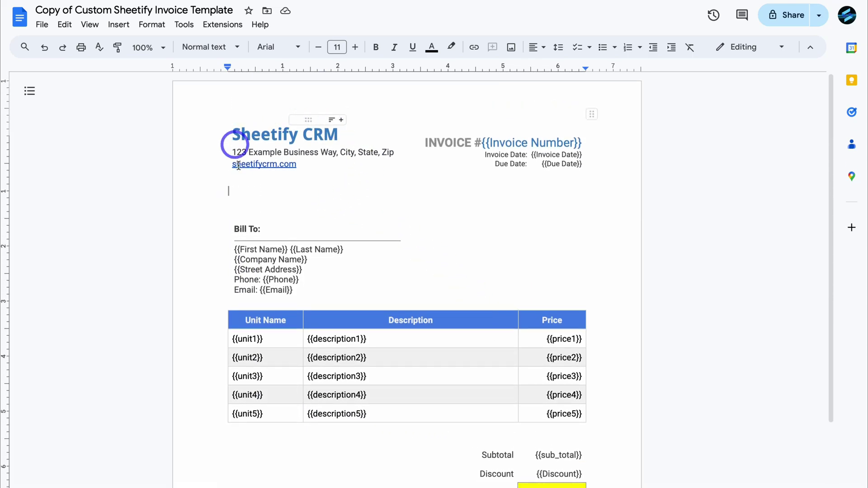
{"action": "scroll", "coordinate": [362, 198], "scroll_direction": "down", "scroll_amount": 4}
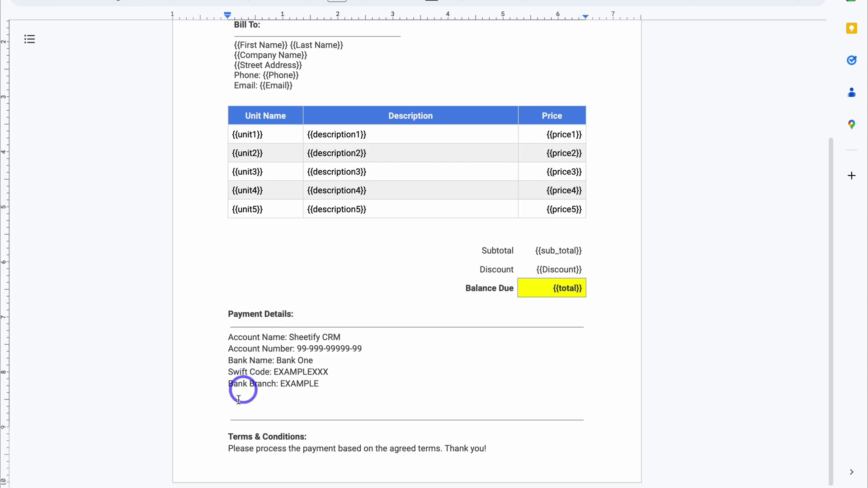
{"action": "scroll", "coordinate": [381, 411], "scroll_direction": "up", "scroll_amount": 4}
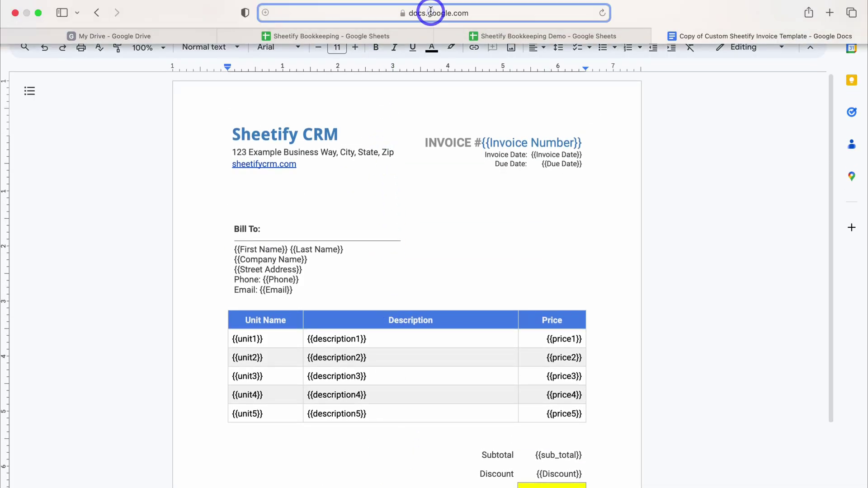
Copy the template copy's document ID from the Safari address bar.
{"action": "left_click", "coordinate": [410, 13]}
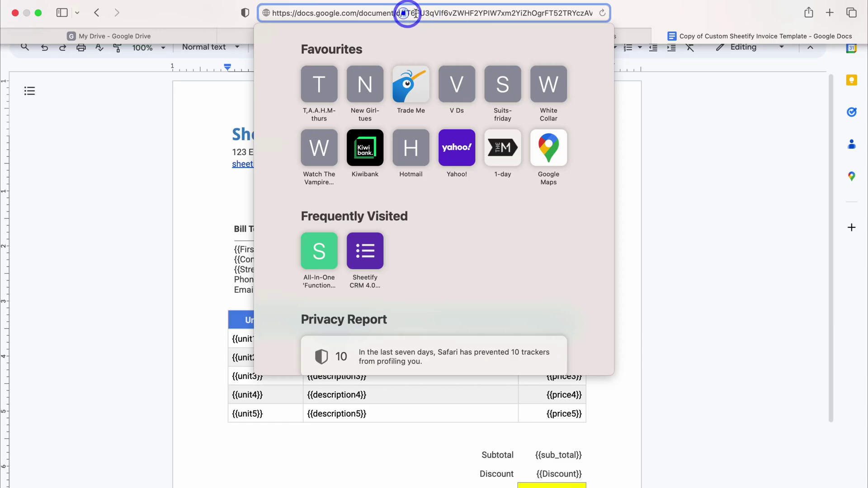
{"action": "left_click_drag", "start_coordinate": [416, 14], "coordinate": [565, 12]}
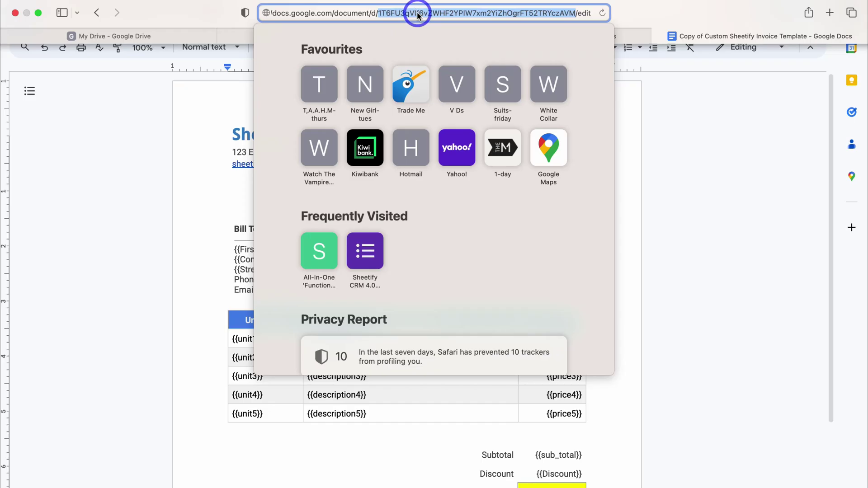
{"action": "right_click", "coordinate": [312, 28]}
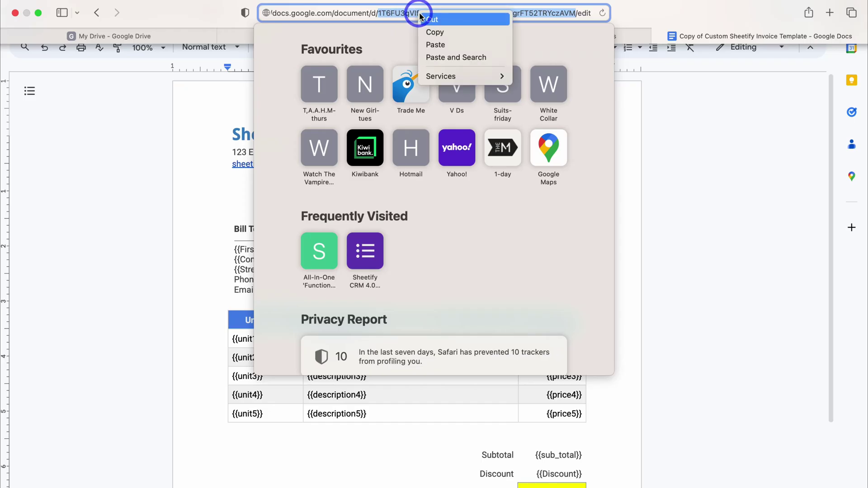
{"action": "left_click", "coordinate": [442, 31]}
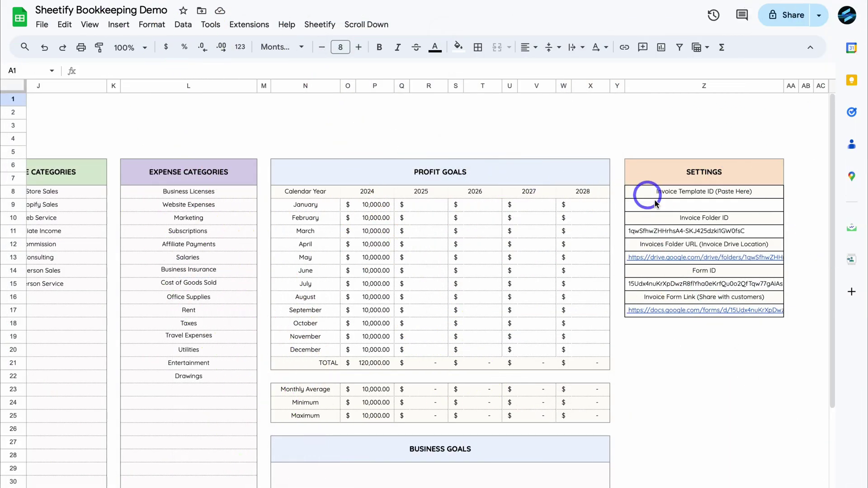
Paste the template document ID into Z9 under Invoice Template ID.
{"action": "right_click", "coordinate": [704, 207]}
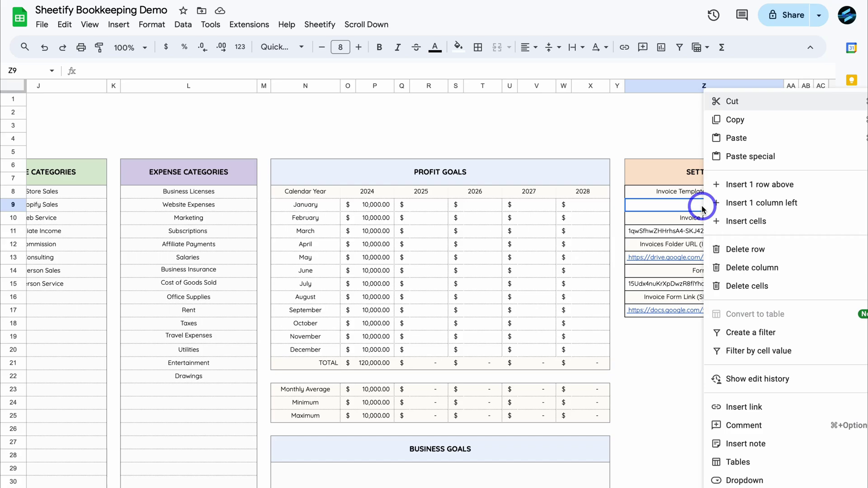
{"action": "left_click", "coordinate": [742, 140]}
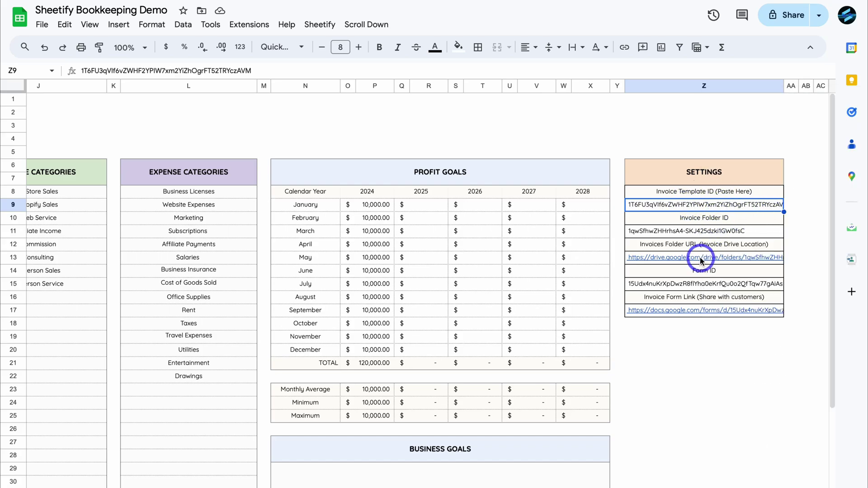
{"action": "mouse_move", "coordinate": [698, 258]}
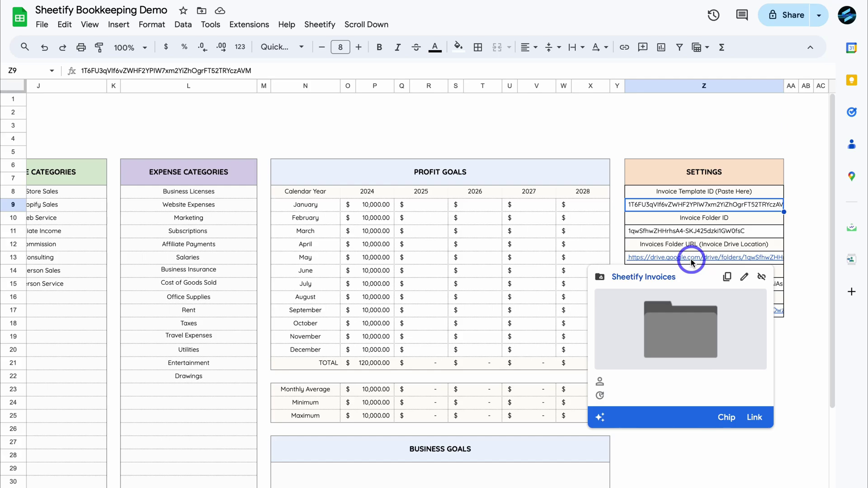
{"action": "left_click", "coordinate": [810, 283]}
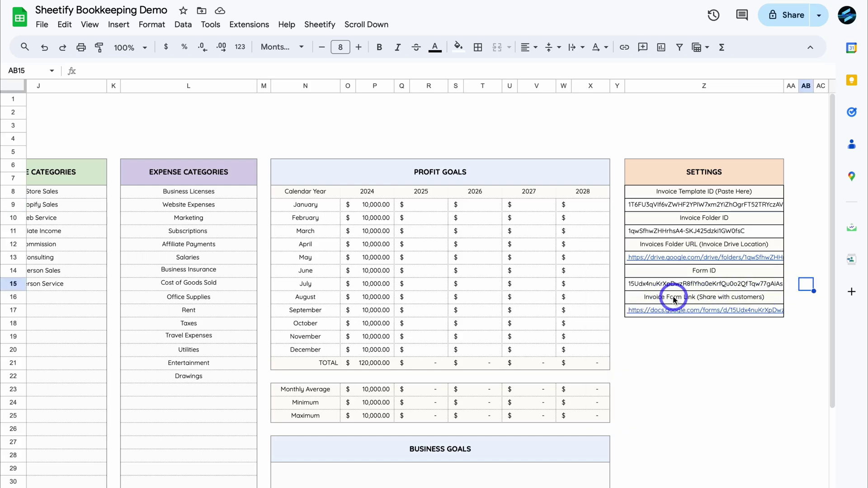
{"action": "left_click", "coordinate": [725, 311]}
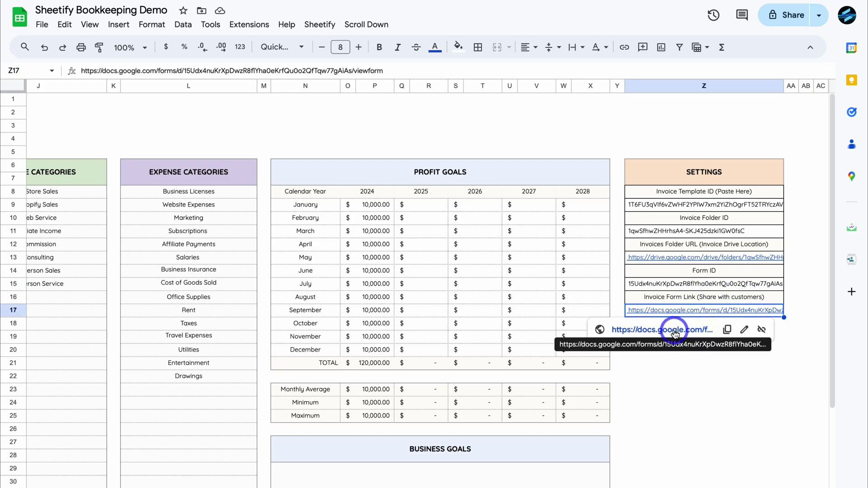
Fill the New Invoice form with invoice 1111, dates 07/24/2024 and 08/24/2024, and customer details.
{"action": "left_click", "coordinate": [675, 331]}
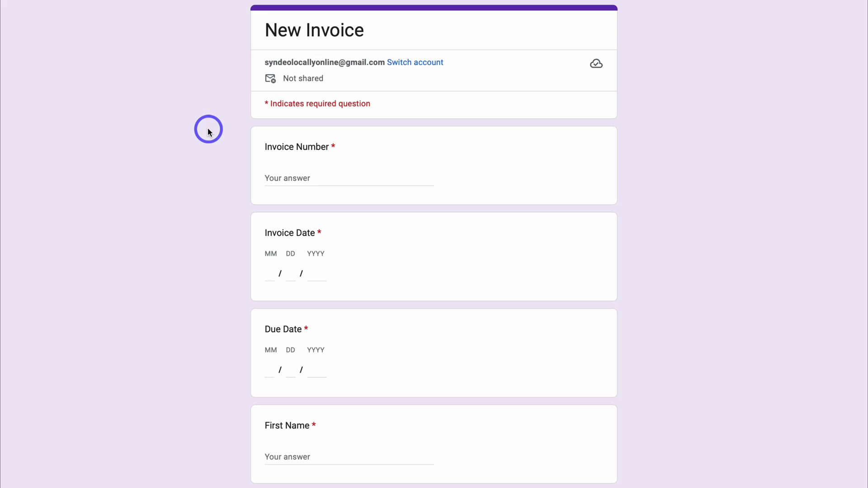
{"action": "scroll", "coordinate": [479, 281], "scroll_direction": "down", "scroll_amount": 15}
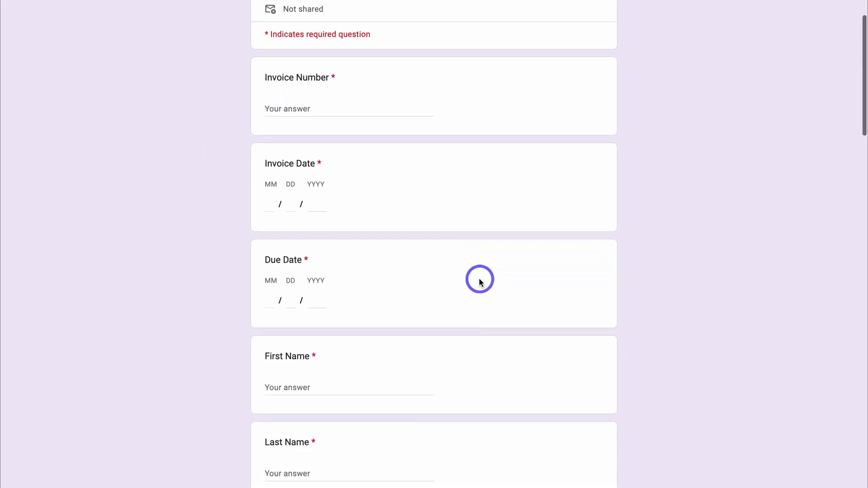
{"action": "scroll", "coordinate": [480, 281], "scroll_direction": "down", "scroll_amount": 5}
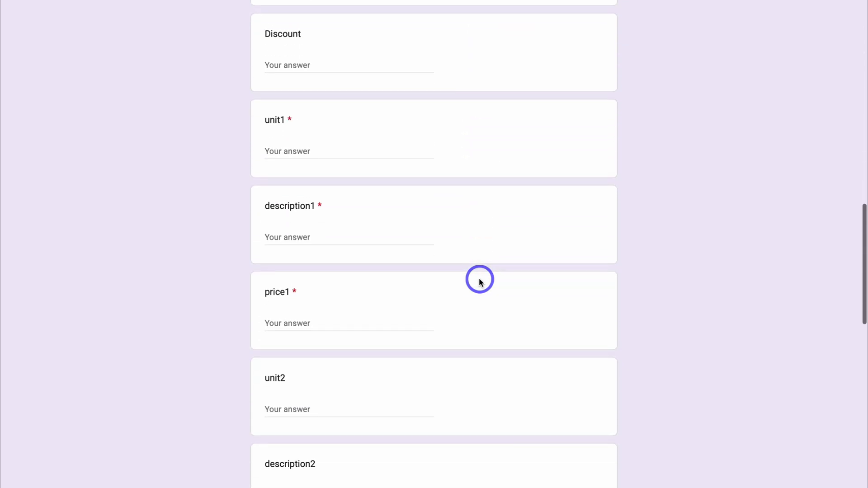
{"action": "scroll", "coordinate": [481, 282], "scroll_direction": "up", "scroll_amount": 20}
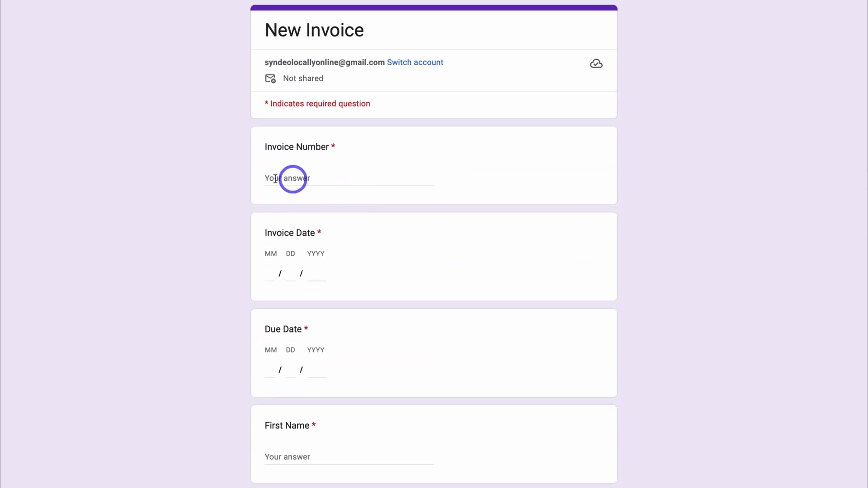
{"action": "scroll", "coordinate": [357, 182], "scroll_direction": "down", "scroll_amount": 2}
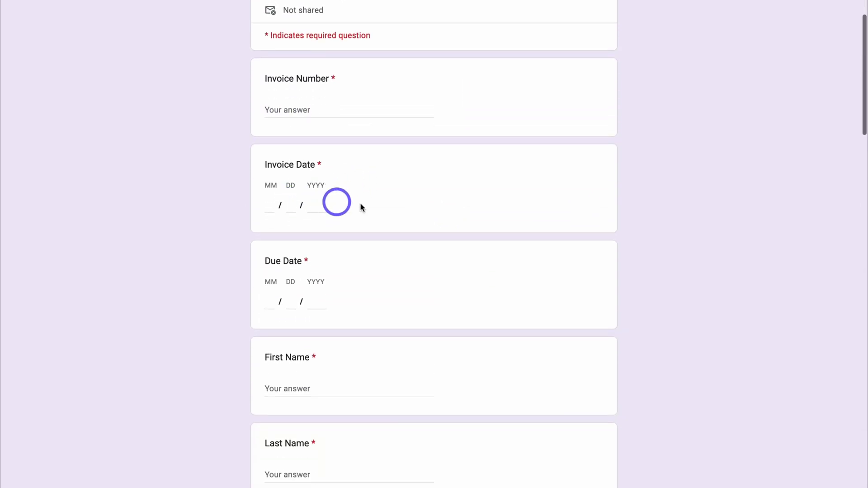
{"action": "scroll", "coordinate": [364, 206], "scroll_direction": "down", "scroll_amount": 4}
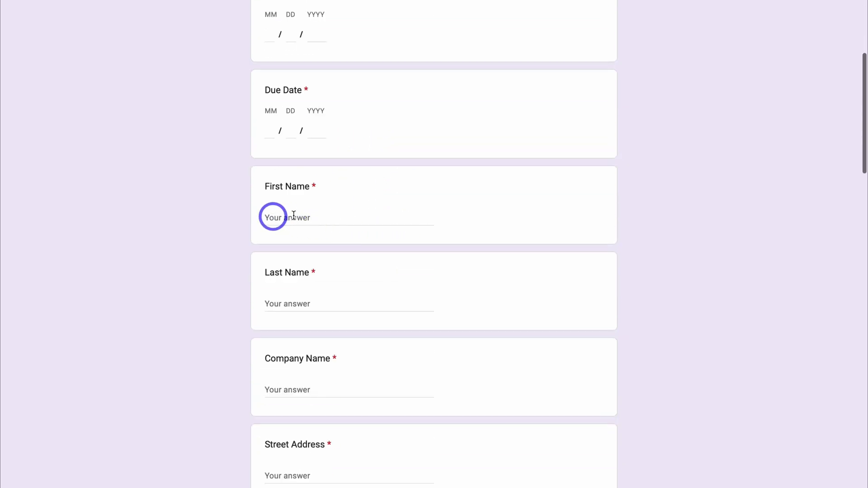
{"action": "scroll", "coordinate": [338, 211], "scroll_direction": "down", "scroll_amount": 2}
{"action": "scroll", "coordinate": [357, 231], "scroll_direction": "down", "scroll_amount": 2}
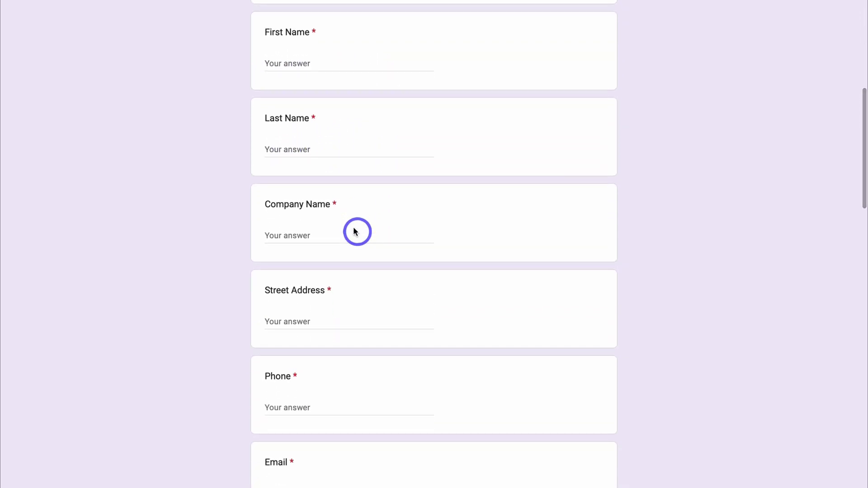
{"action": "scroll", "coordinate": [345, 242], "scroll_direction": "down", "scroll_amount": 2}
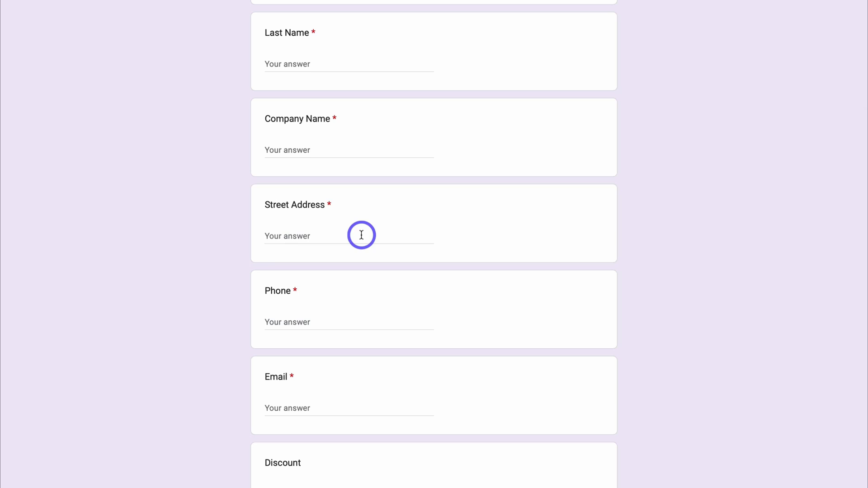
{"action": "scroll", "coordinate": [361, 235], "scroll_direction": "down", "scroll_amount": 2}
{"action": "scroll", "coordinate": [319, 308], "scroll_direction": "down", "scroll_amount": 4}
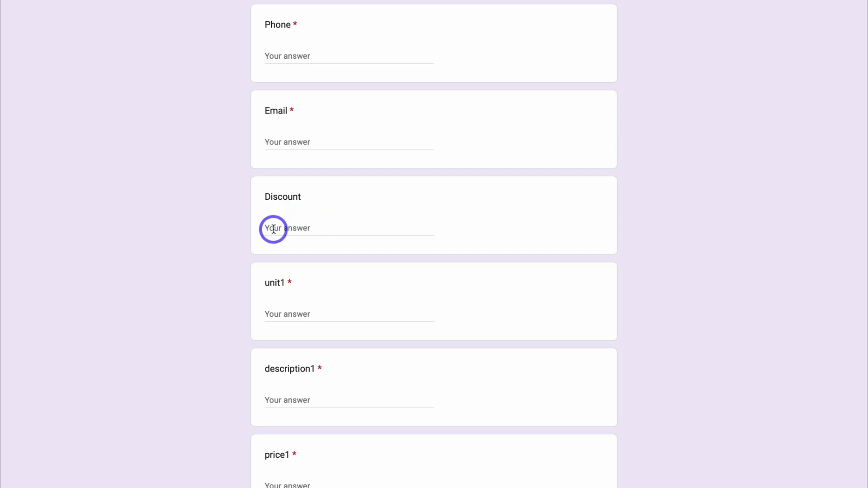
{"action": "scroll", "coordinate": [318, 227], "scroll_direction": "down", "scroll_amount": 1}
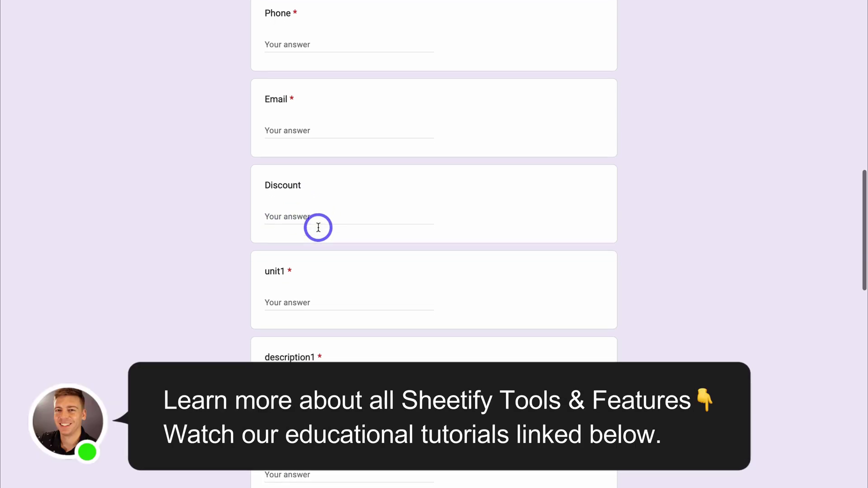
{"action": "scroll", "coordinate": [319, 227], "scroll_direction": "down", "scroll_amount": 2}
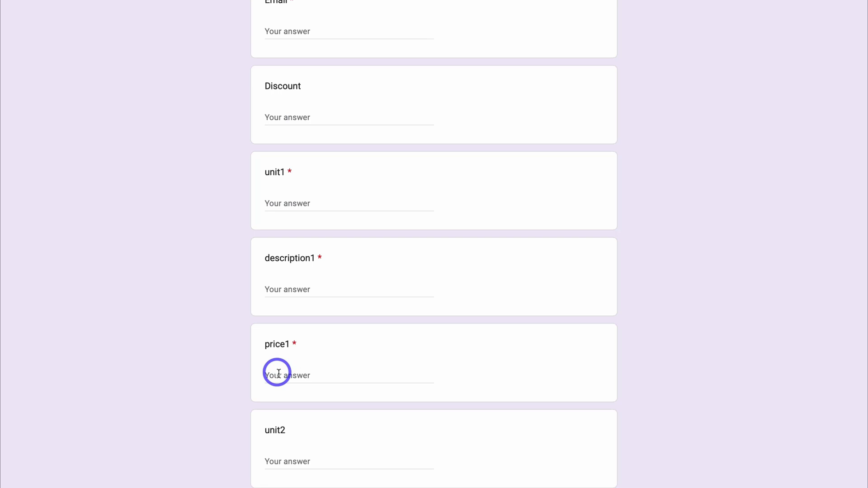
{"action": "scroll", "coordinate": [305, 374], "scroll_direction": "down", "scroll_amount": 4}
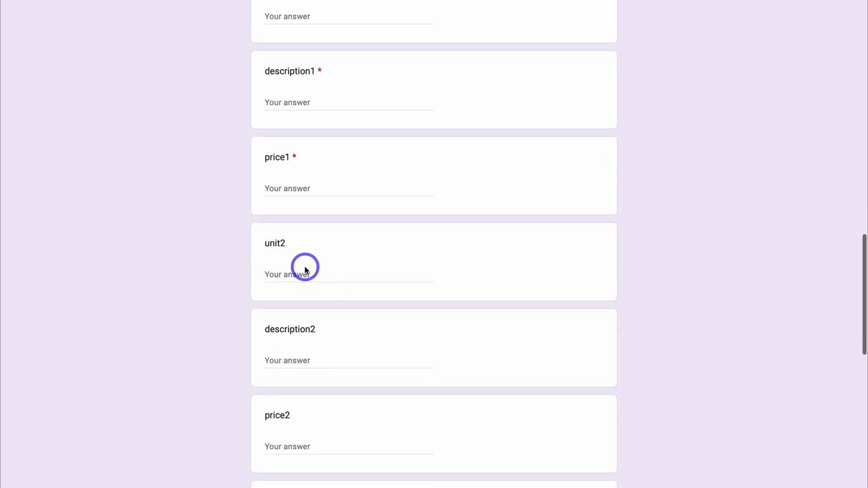
{"action": "scroll", "coordinate": [302, 402], "scroll_direction": "down", "scroll_amount": 1}
{"action": "scroll", "coordinate": [302, 401], "scroll_direction": "down", "scroll_amount": 11}
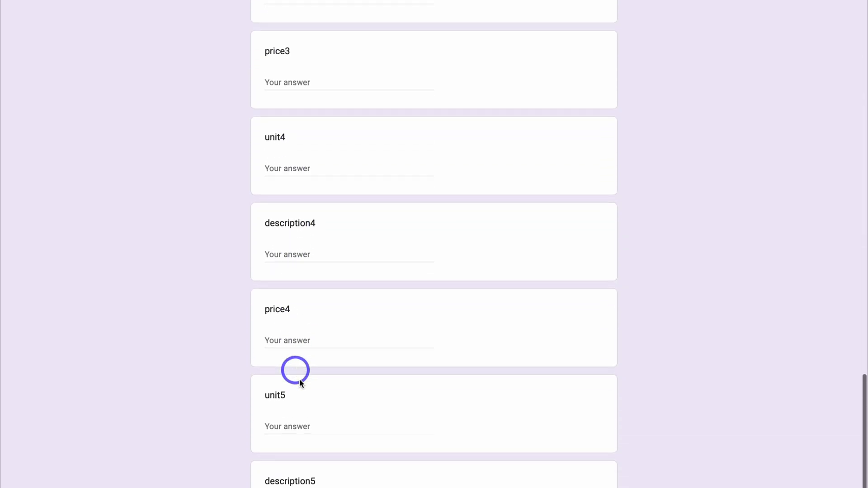
{"action": "scroll", "coordinate": [323, 401], "scroll_direction": "up", "scroll_amount": 20}
{"action": "scroll", "coordinate": [353, 375], "scroll_direction": "down", "scroll_amount": 12}
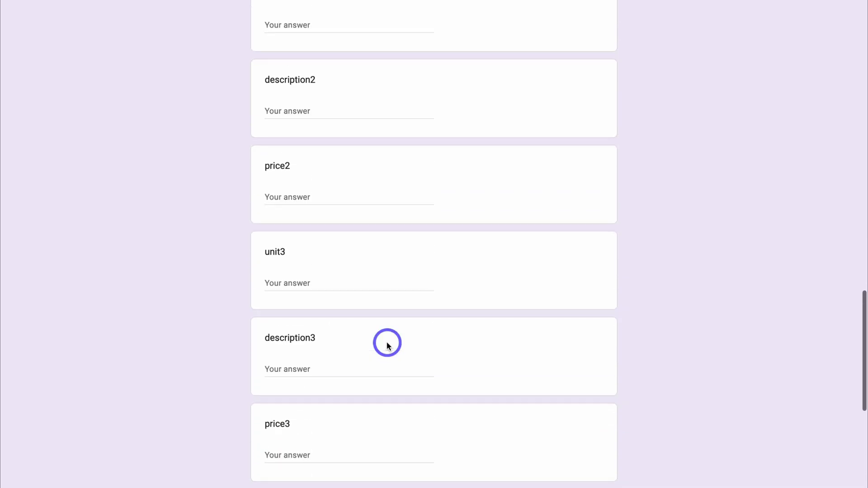
{"action": "scroll", "coordinate": [388, 344], "scroll_direction": "up", "scroll_amount": 18}
{"action": "scroll", "coordinate": [387, 343], "scroll_direction": "up", "scroll_amount": 10}
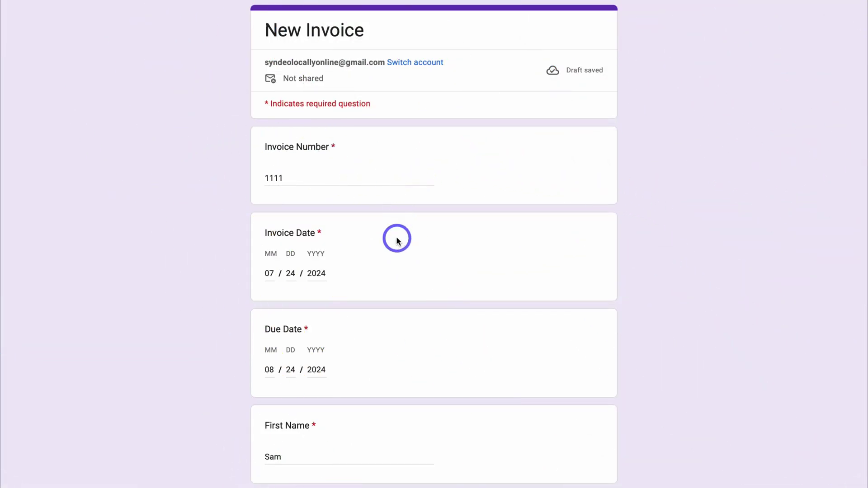
Check the 50 discount and Web Design Max and Google Ads line items, then submit.
{"action": "scroll", "coordinate": [398, 238], "scroll_direction": "down", "scroll_amount": 5}
{"action": "scroll", "coordinate": [358, 215], "scroll_direction": "down", "scroll_amount": 6}
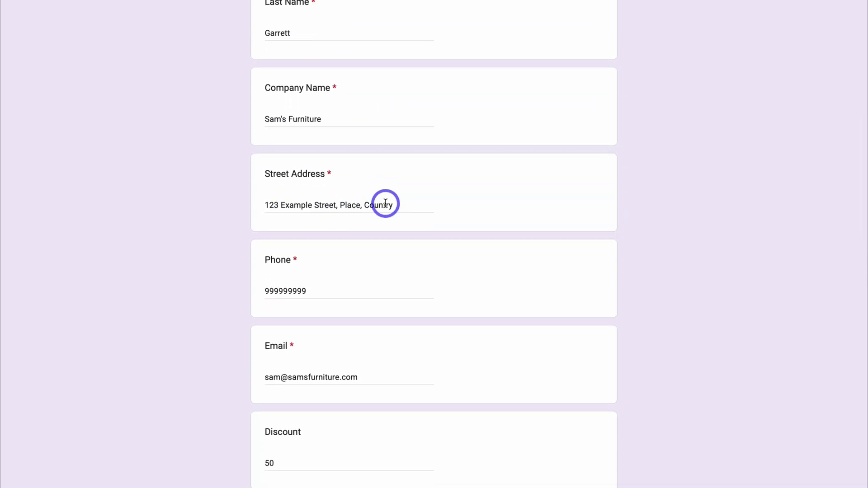
{"action": "scroll", "coordinate": [385, 204], "scroll_direction": "down", "scroll_amount": 6}
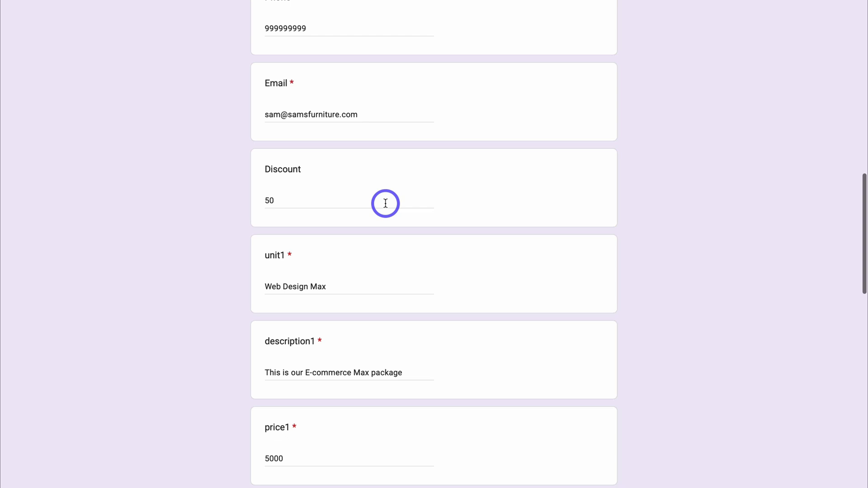
{"action": "scroll", "coordinate": [385, 204], "scroll_direction": "down", "scroll_amount": 3}
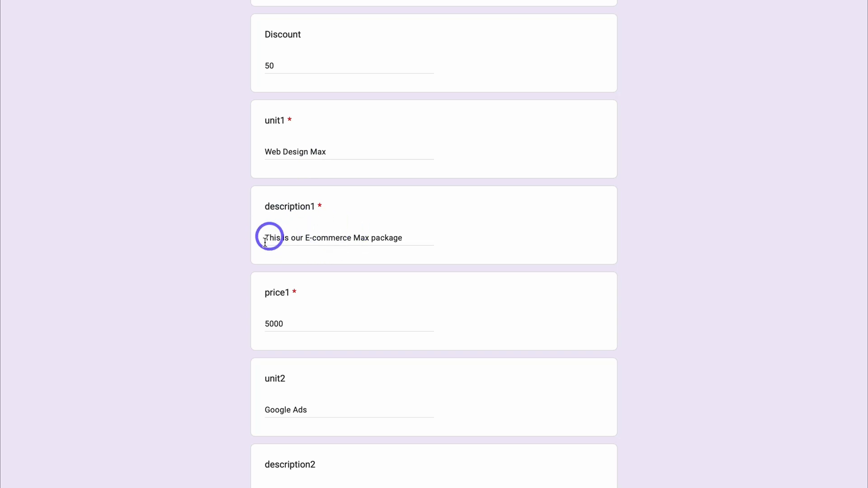
{"action": "scroll", "coordinate": [315, 309], "scroll_direction": "down", "scroll_amount": 4}
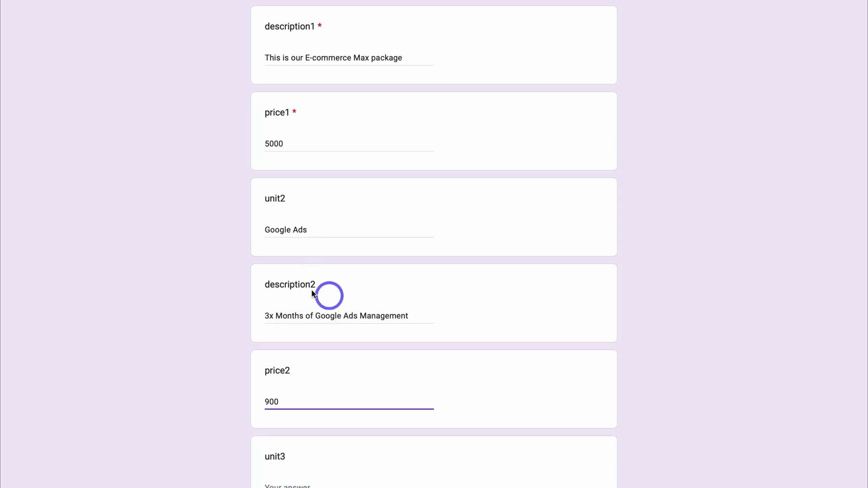
{"action": "scroll", "coordinate": [358, 321], "scroll_direction": "down", "scroll_amount": 1}
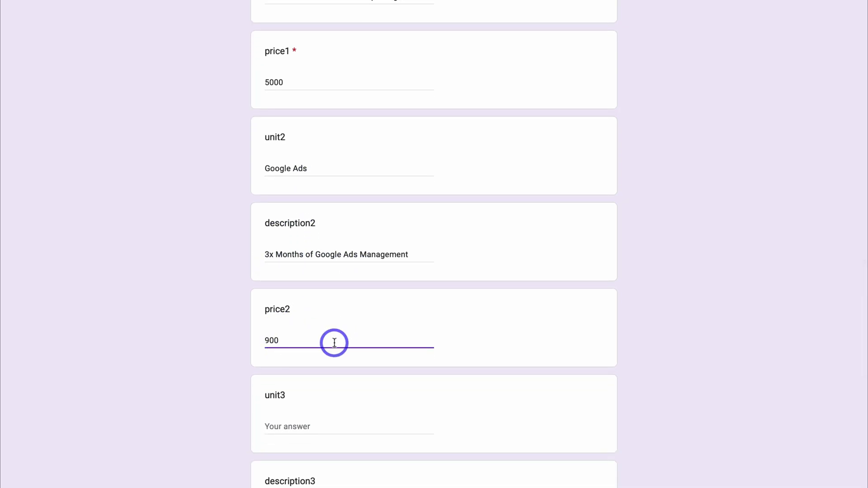
{"action": "scroll", "coordinate": [334, 343], "scroll_direction": "down", "scroll_amount": 12}
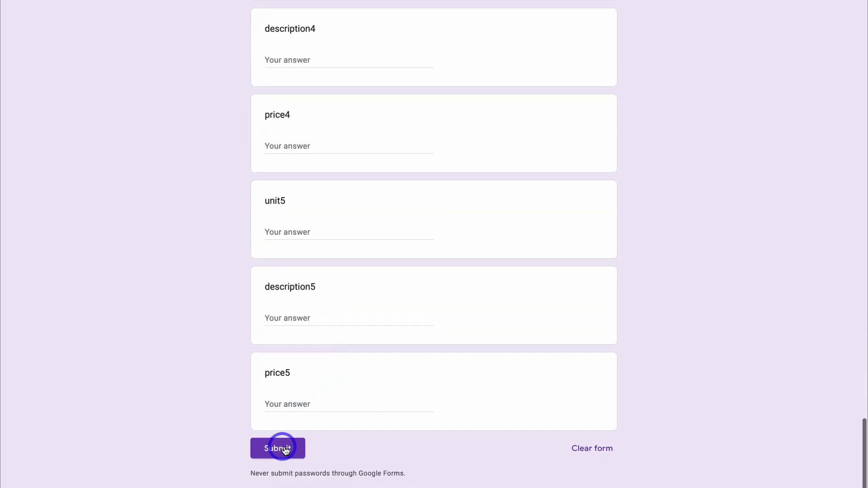
{"action": "left_click", "coordinate": [282, 448]}
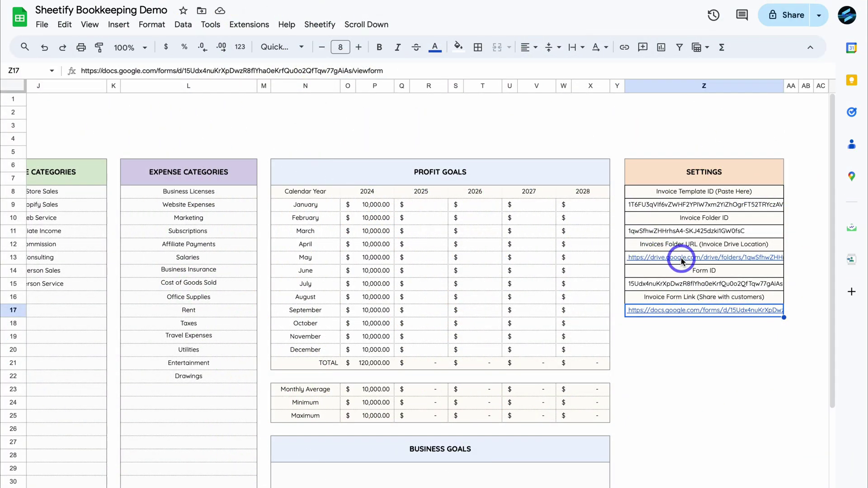
Open the Sheetify Invoices Drive folder from the Invoices Folder URL link in Z13.
{"action": "mouse_move", "coordinate": [682, 261]}
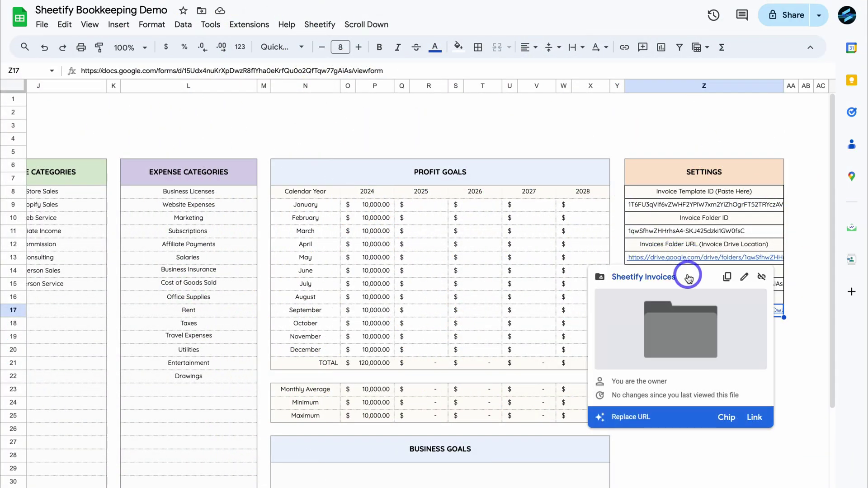
{"action": "left_click", "coordinate": [688, 277]}
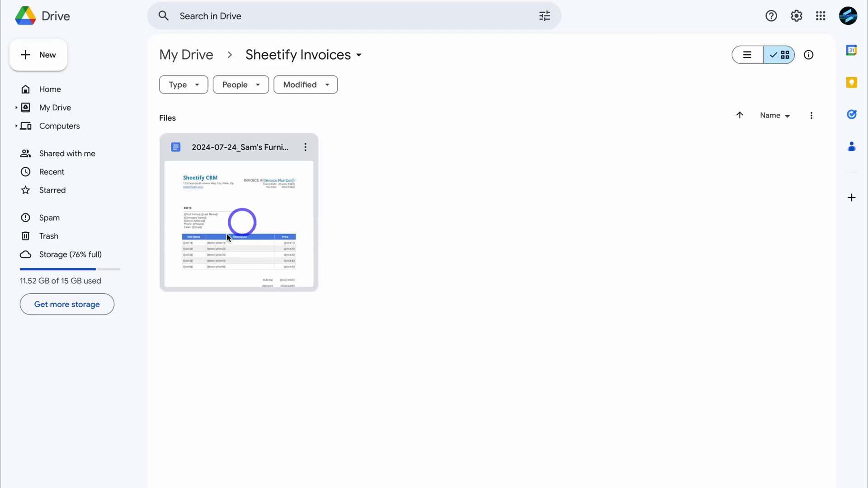
Open the generated 2024-07-24 invoice #1111 document in Google Docs.
{"action": "double_click", "coordinate": [275, 210]}
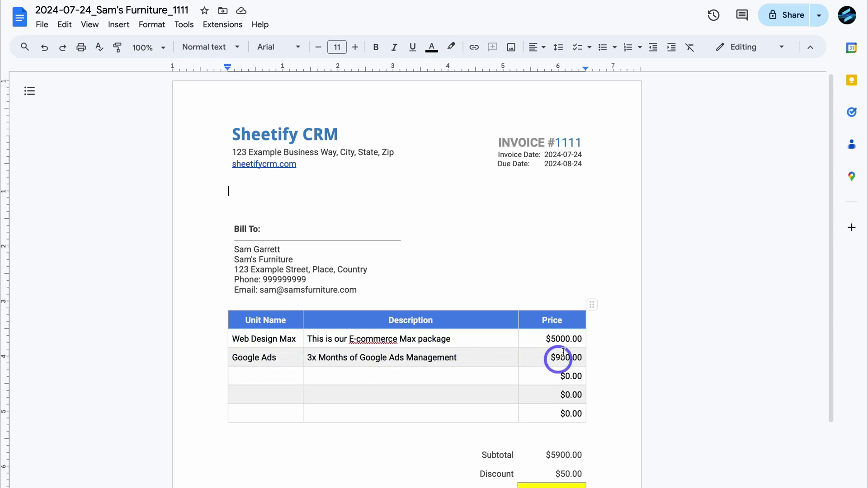
{"action": "scroll", "coordinate": [563, 358], "scroll_direction": "down", "scroll_amount": 2}
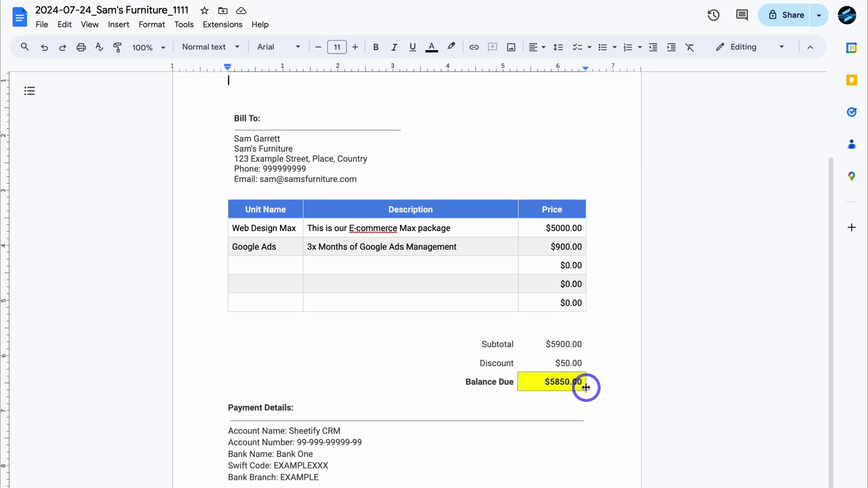
{"action": "left_click", "coordinate": [540, 361]}
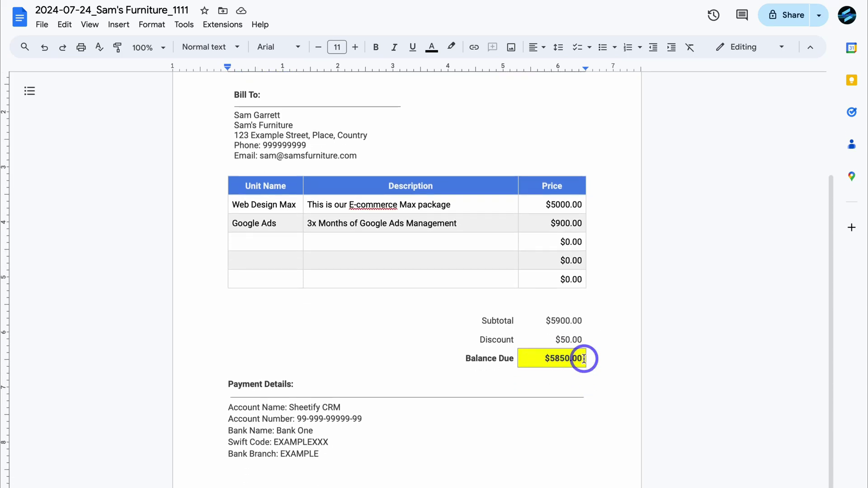
{"action": "scroll", "coordinate": [588, 357], "scroll_direction": "up", "scroll_amount": 3}
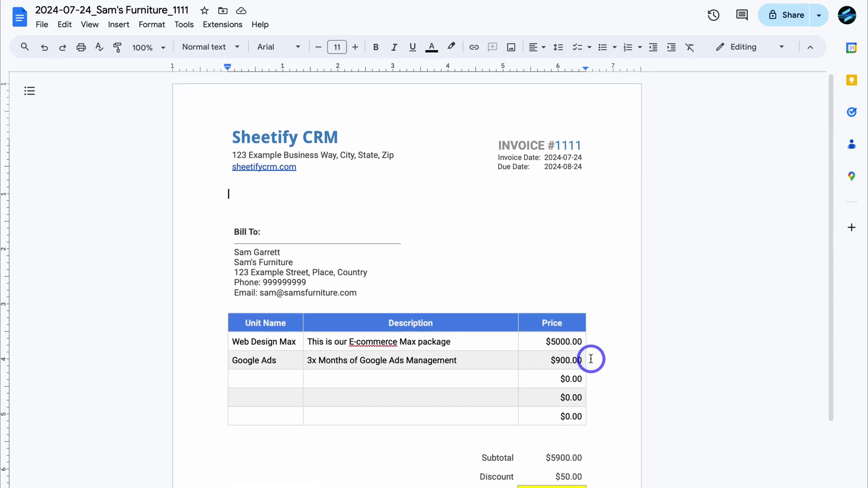
Download the invoice as a PDF Document (.pdf).
{"action": "left_click", "coordinate": [36, 25]}
{"action": "mouse_move", "coordinate": [81, 154]}
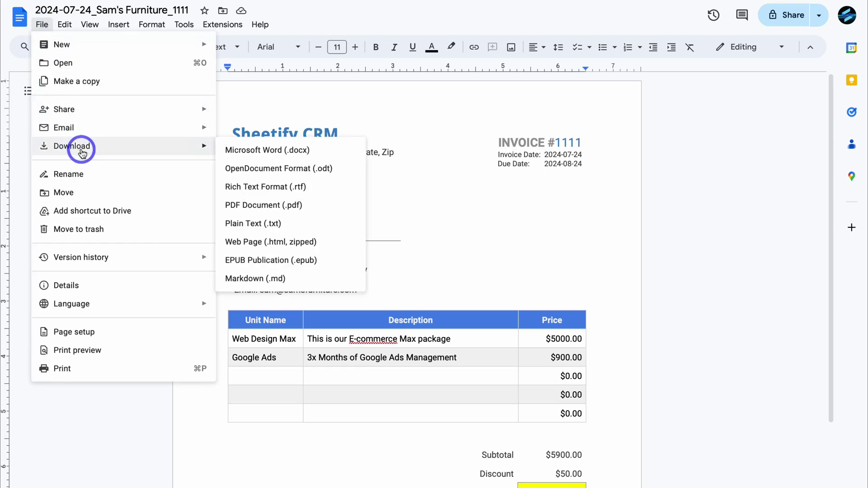
{"action": "left_click", "coordinate": [275, 205]}
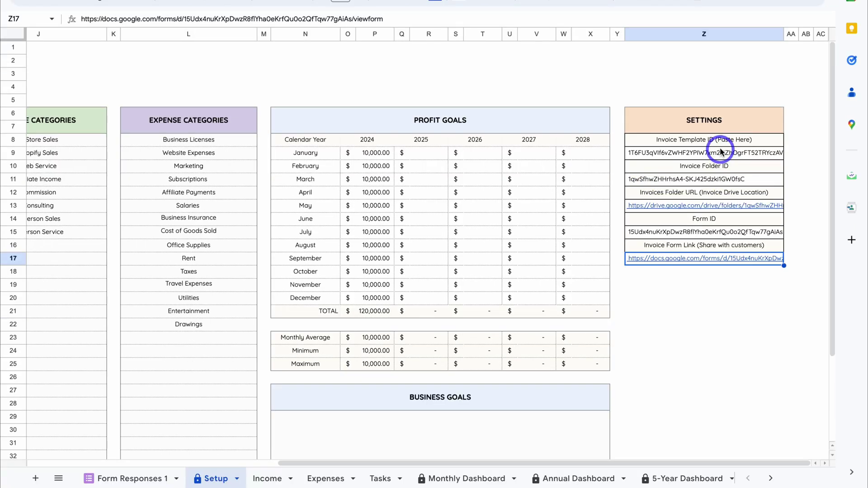
Hide the Form Responses 1 sheet containing the invoice 1111 response.
{"action": "left_click", "coordinate": [142, 479]}
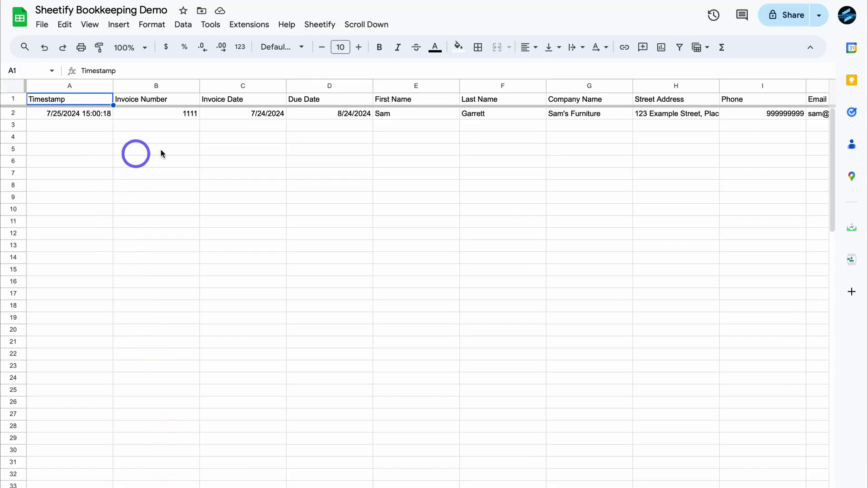
{"action": "scroll", "coordinate": [497, 161], "scroll_direction": "right", "scroll_amount": 10}
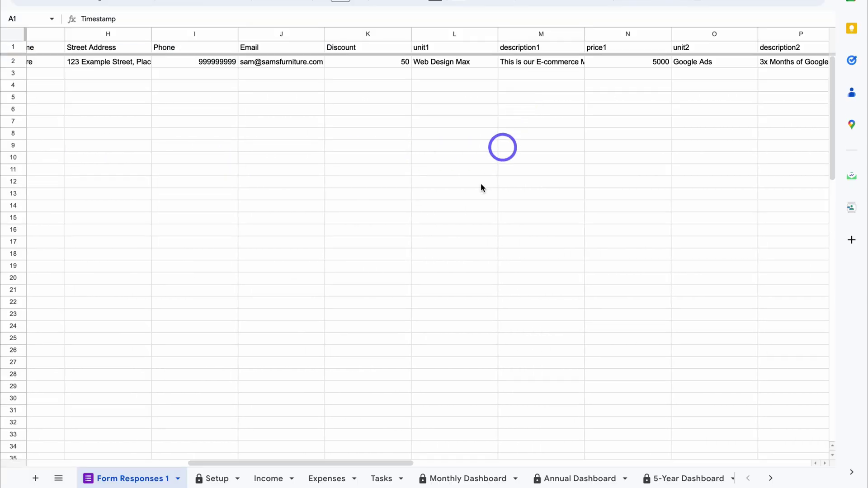
{"action": "left_click", "coordinate": [178, 478]}
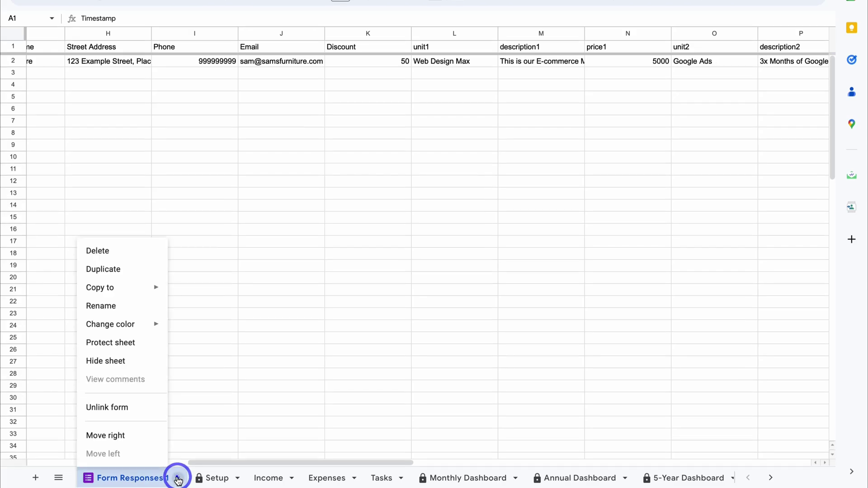
{"action": "left_click", "coordinate": [117, 362]}
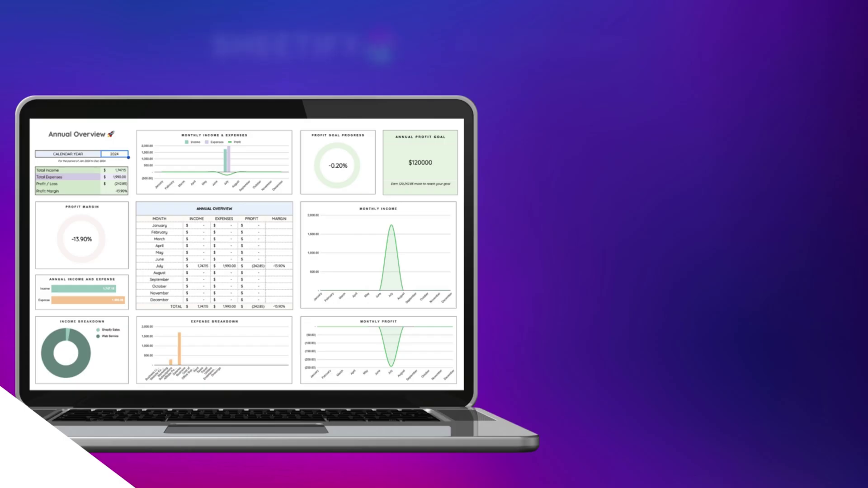